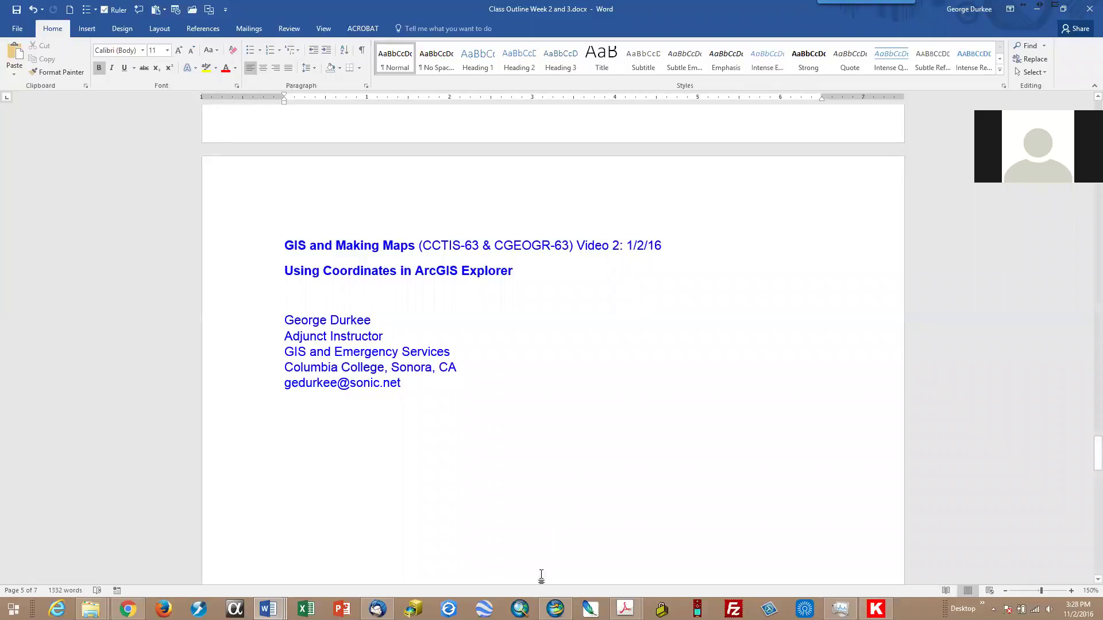
# - Replace the world map's satellite imagery with the US Topo basemap from the Basemap gallery
pyautogui.click(555, 609)
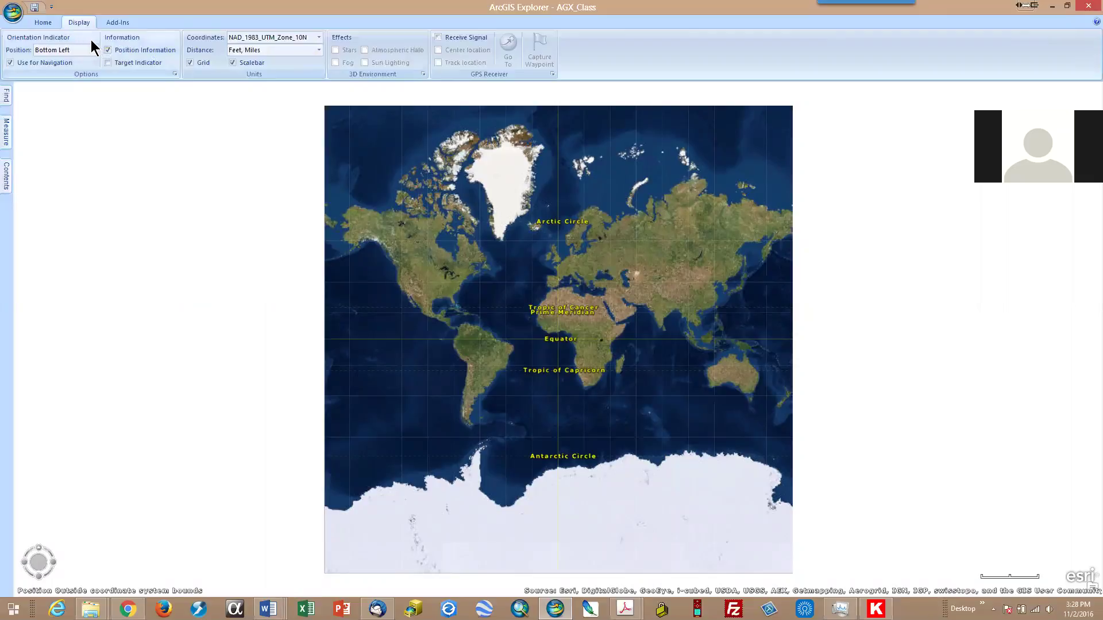
pyautogui.click(44, 23)
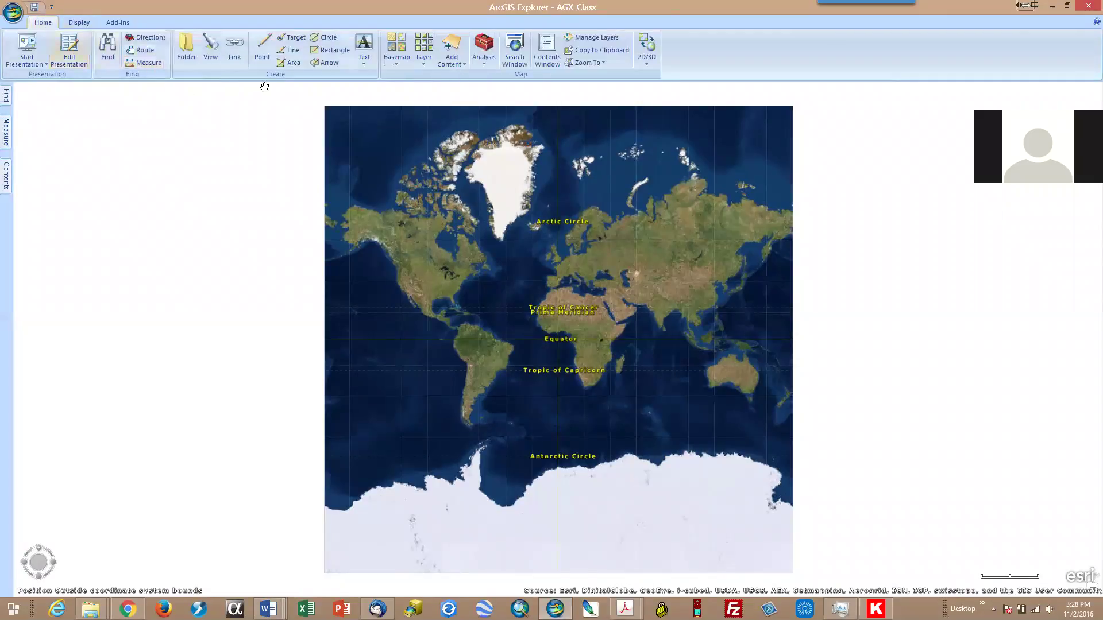
pyautogui.click(395, 60)
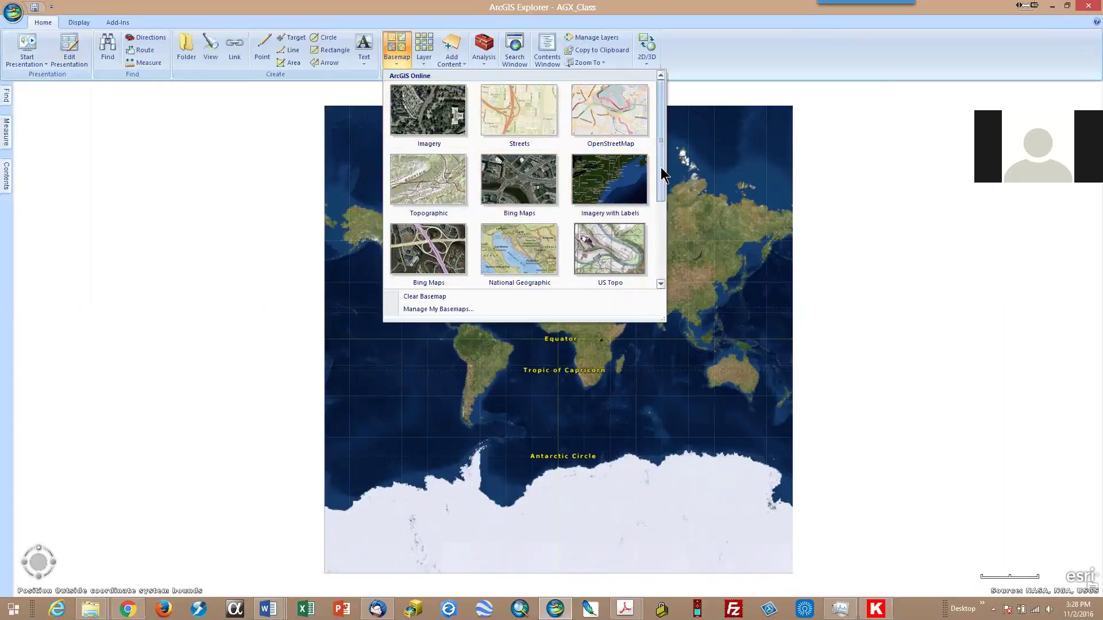
pyautogui.moveTo(660, 167); pyautogui.dragTo(663, 196)
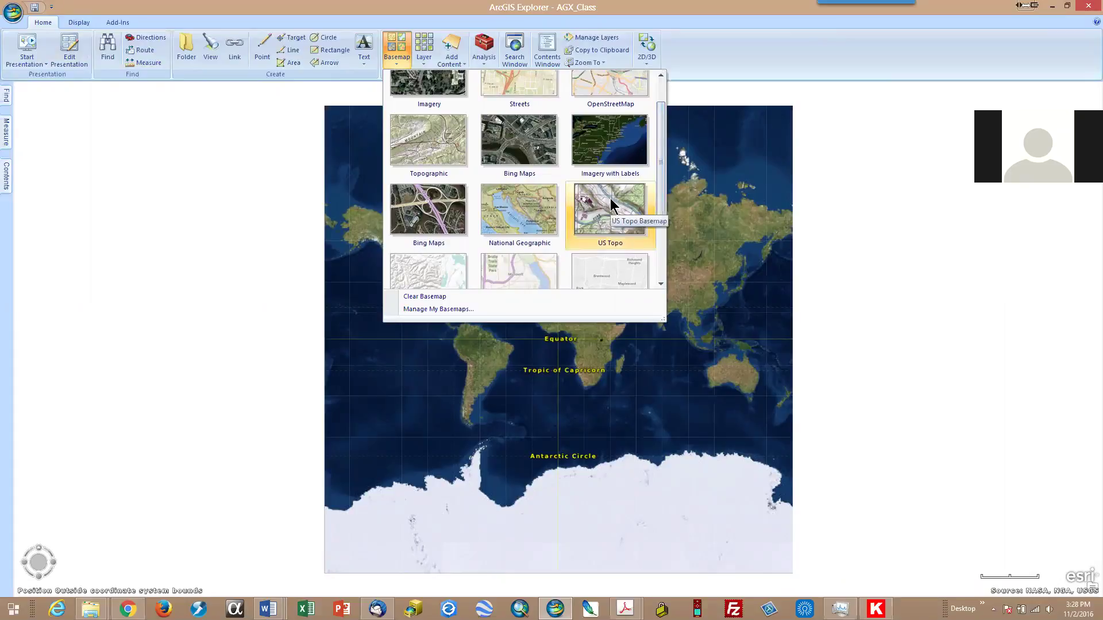
pyautogui.moveTo(662, 207); pyautogui.dragTo(661, 247)
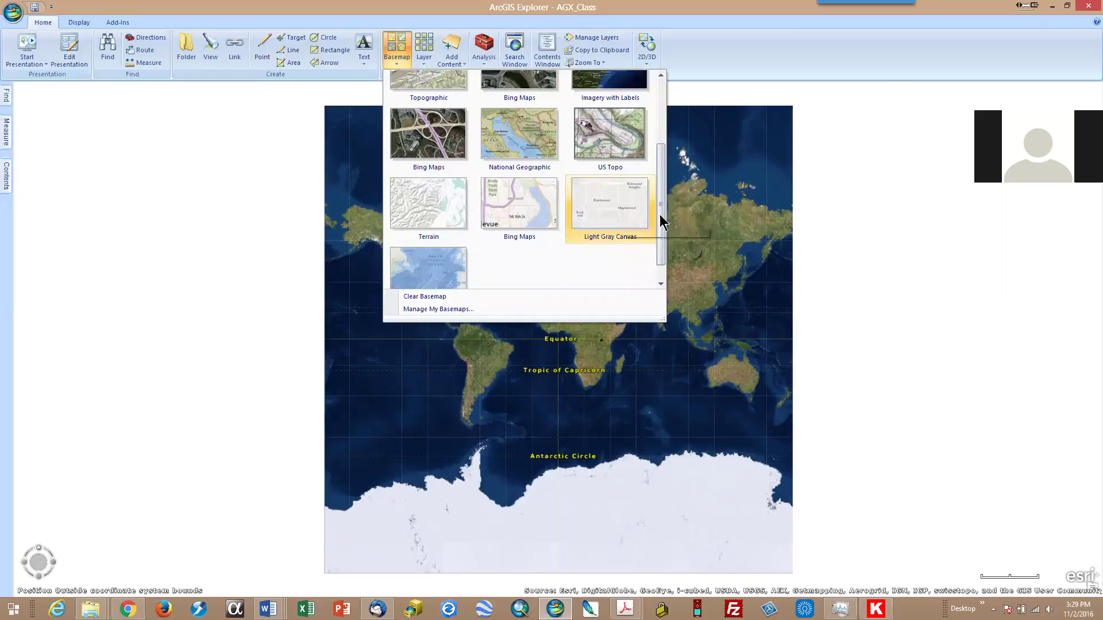
pyautogui.moveTo(659, 217); pyautogui.dragTo(649, 144)
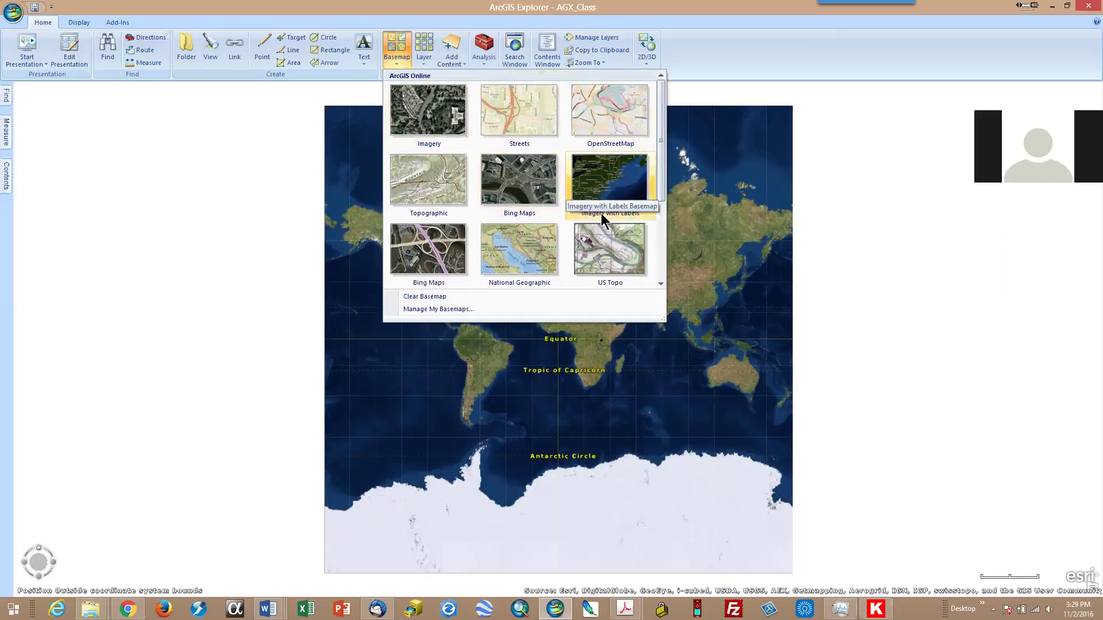
pyautogui.click(605, 253)
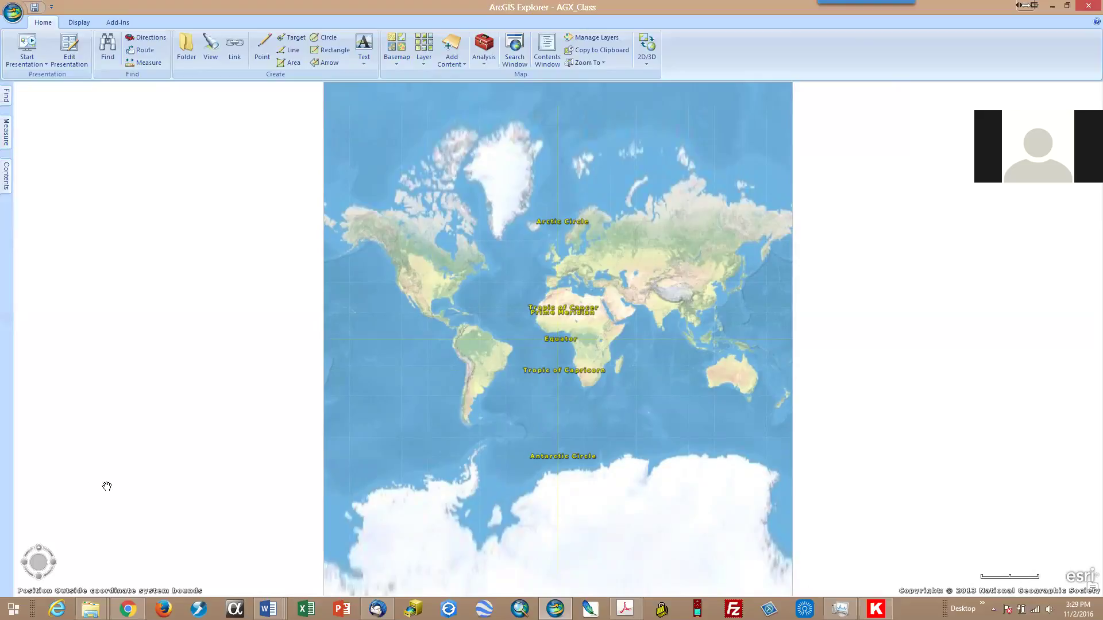
# - Reset the map to north and pan it east until the Prime Meridian label shows
pyautogui.moveTo(51, 570)
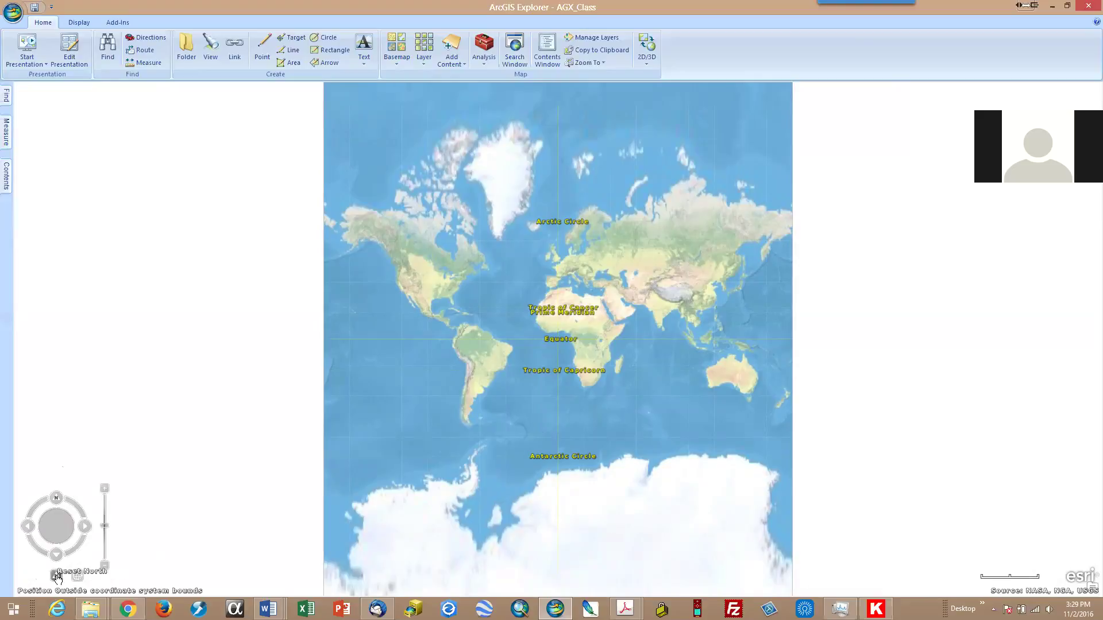
pyautogui.click(58, 579)
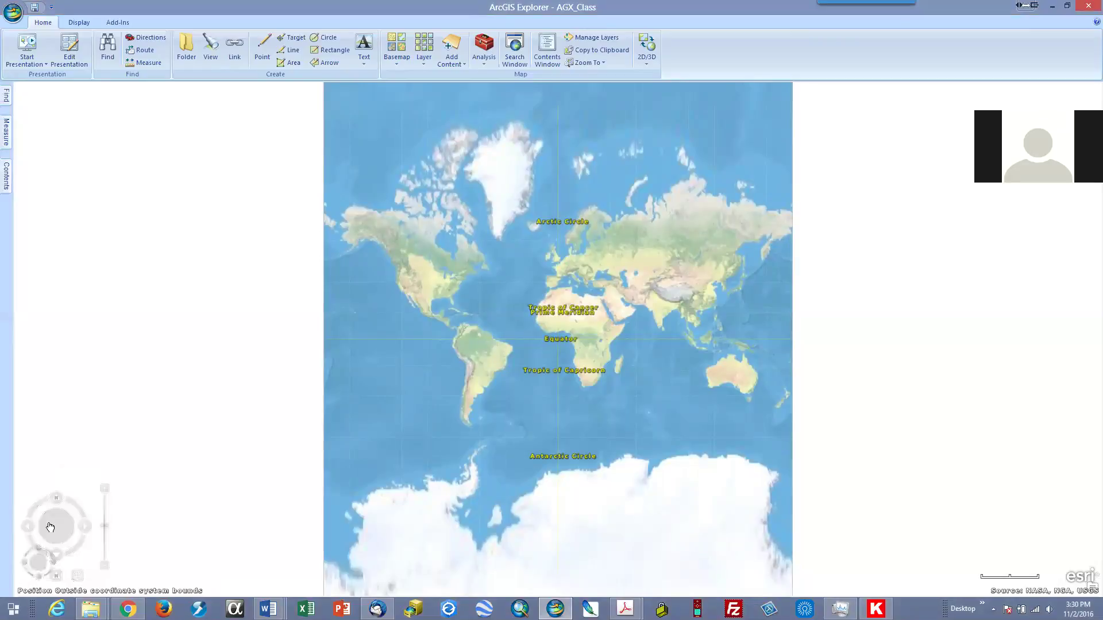
pyautogui.click(80, 522)
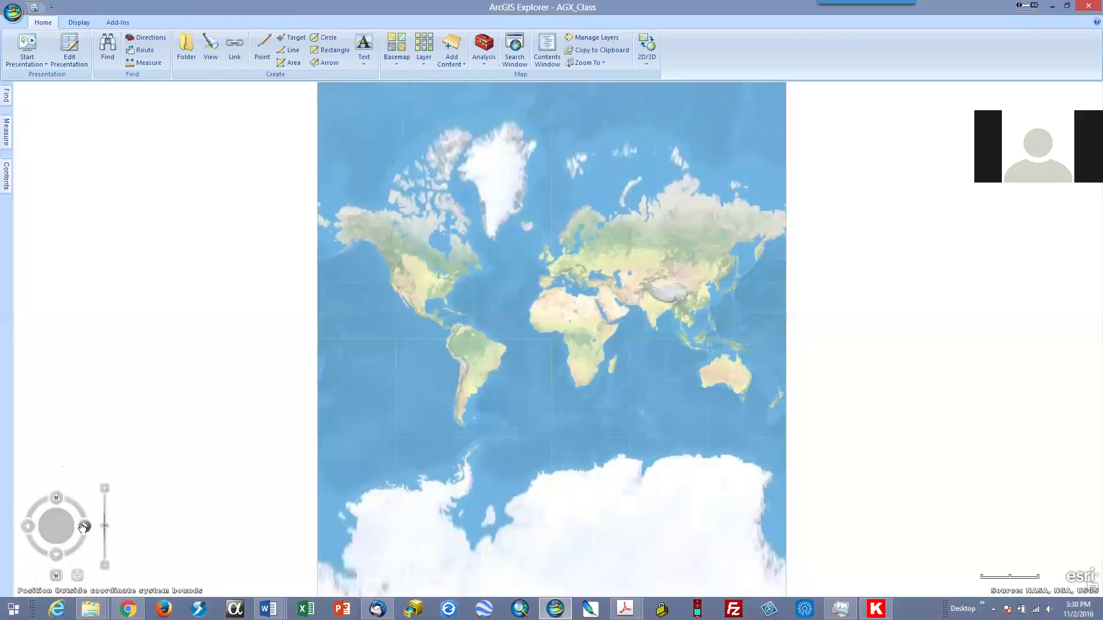
pyautogui.click(85, 526)
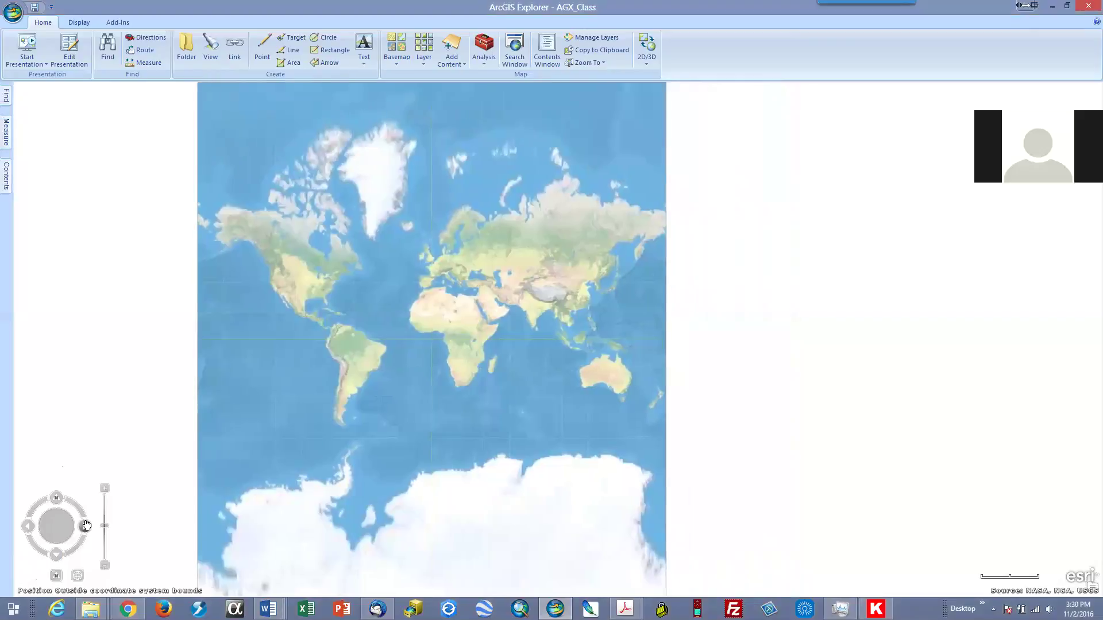
pyautogui.moveTo(287, 411); pyautogui.dragTo(401, 406)
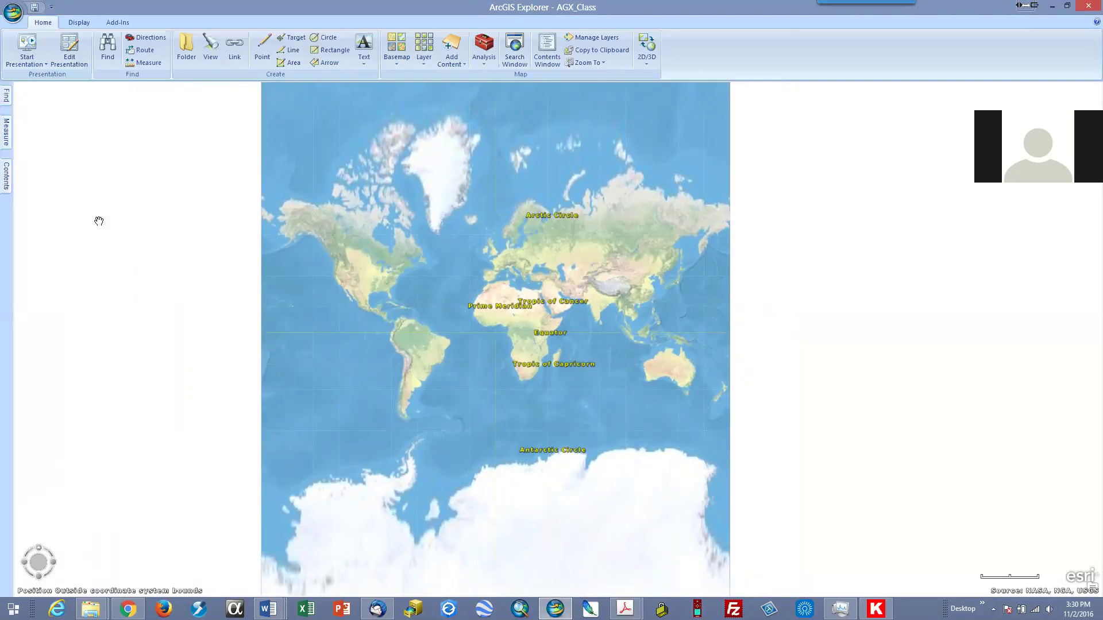
# - Replace the old coordinates in the Find box with a search for 'san francisco, ca'
pyautogui.click(5, 101)
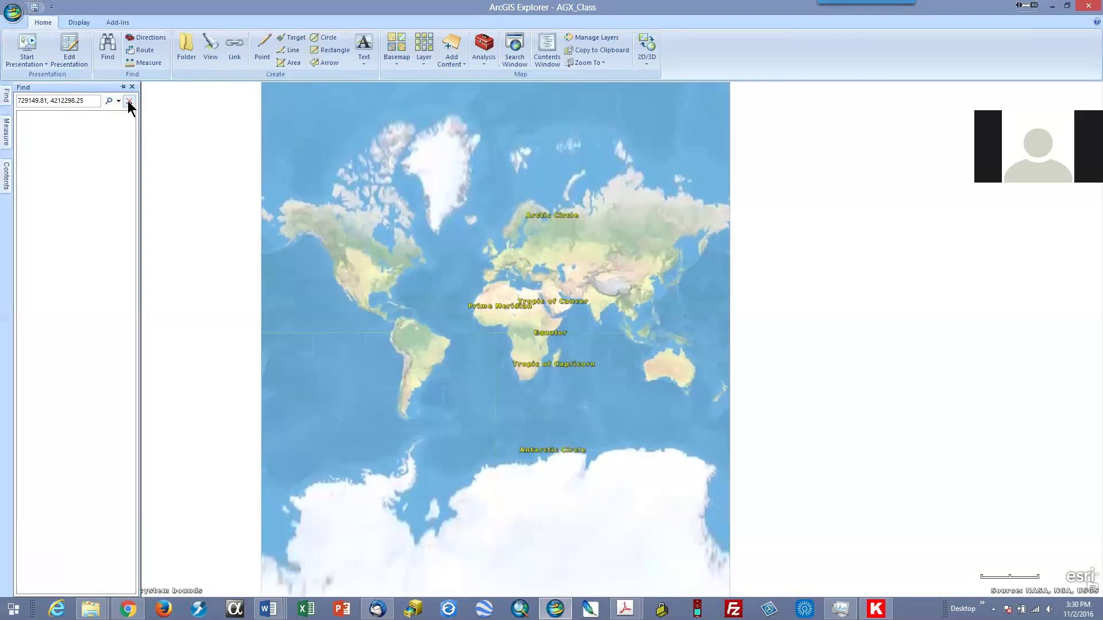
pyautogui.click(95, 101)
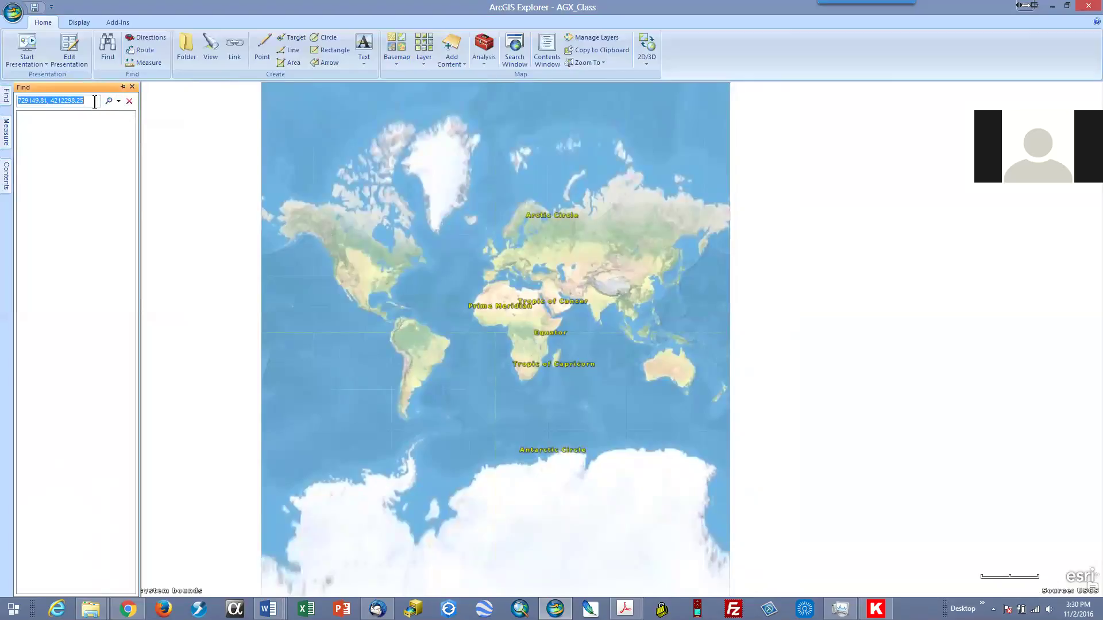
pyautogui.click(95, 101)
pyautogui.tripleClick(95, 102)
pyautogui.write('s')
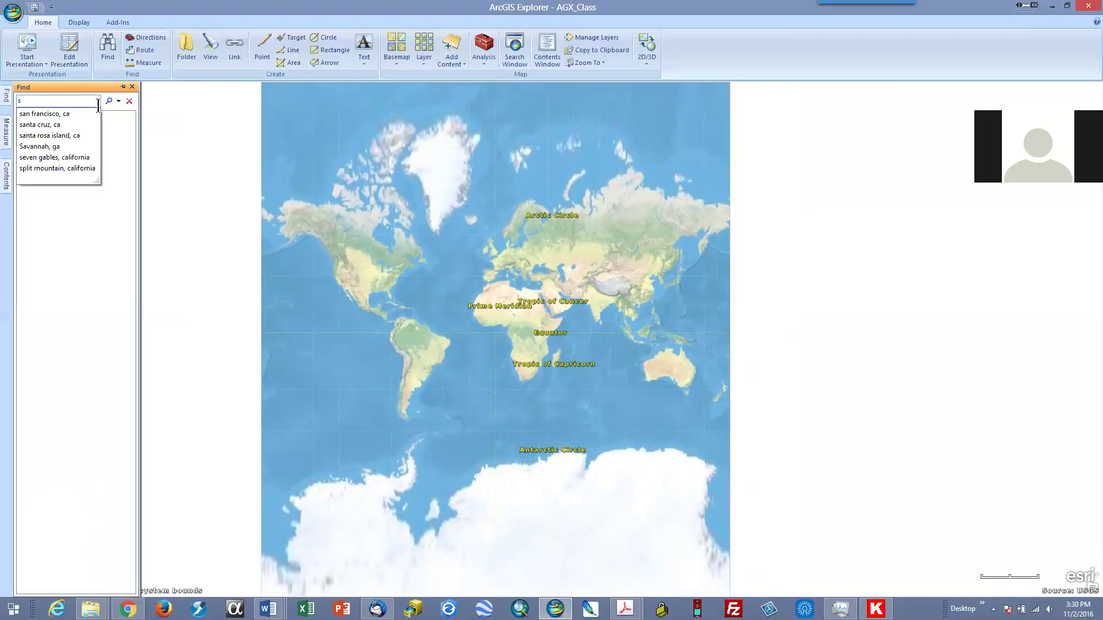
pyautogui.write('an franci')
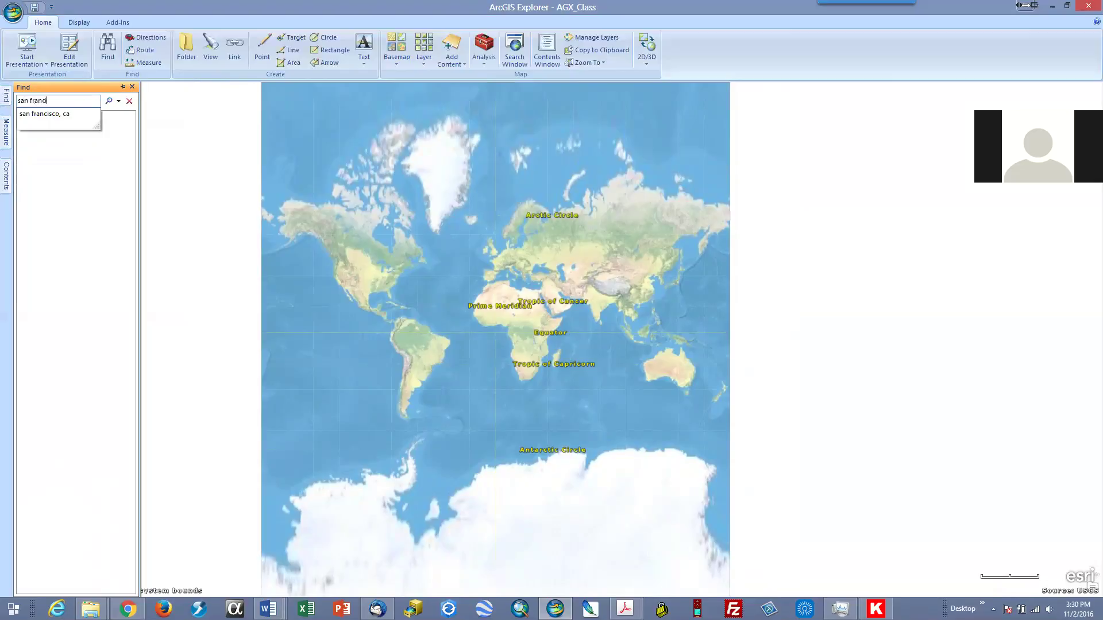
pyautogui.write('ca')
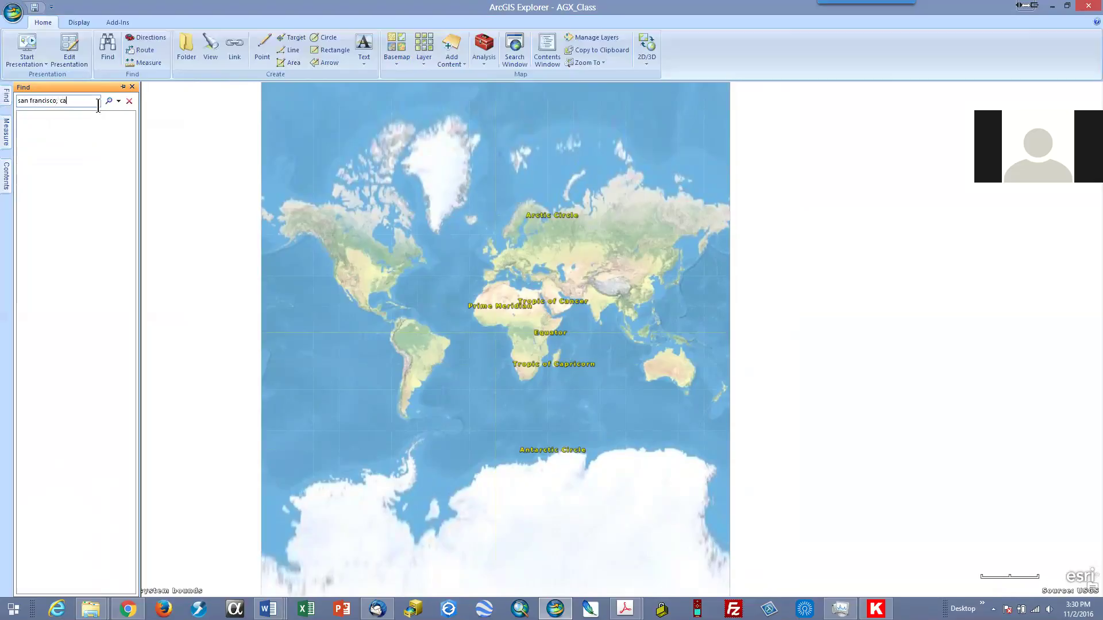
pyautogui.press('Return')
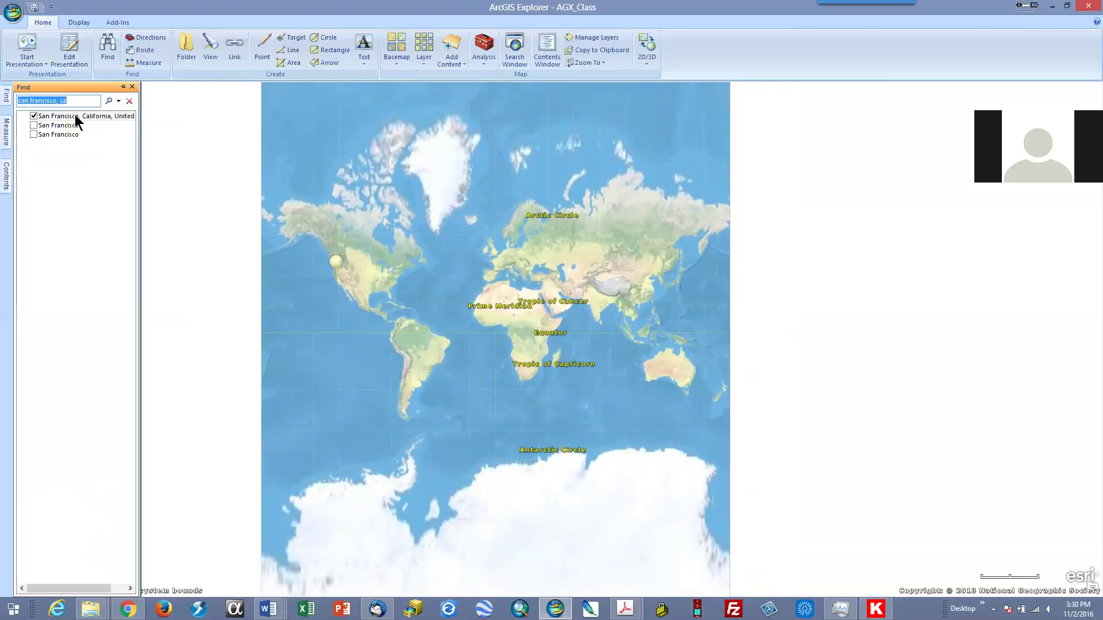
# - Go to the first San Francisco, California result and zoom out a few steps
pyautogui.click(76, 118)
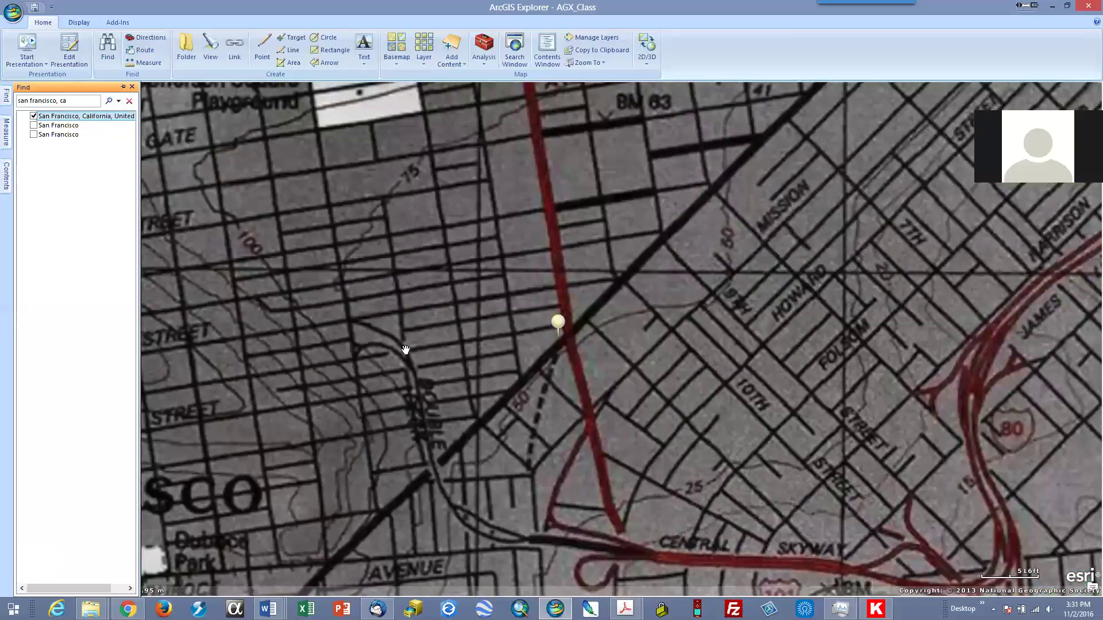
pyautogui.scroll(-2, 515, 412)
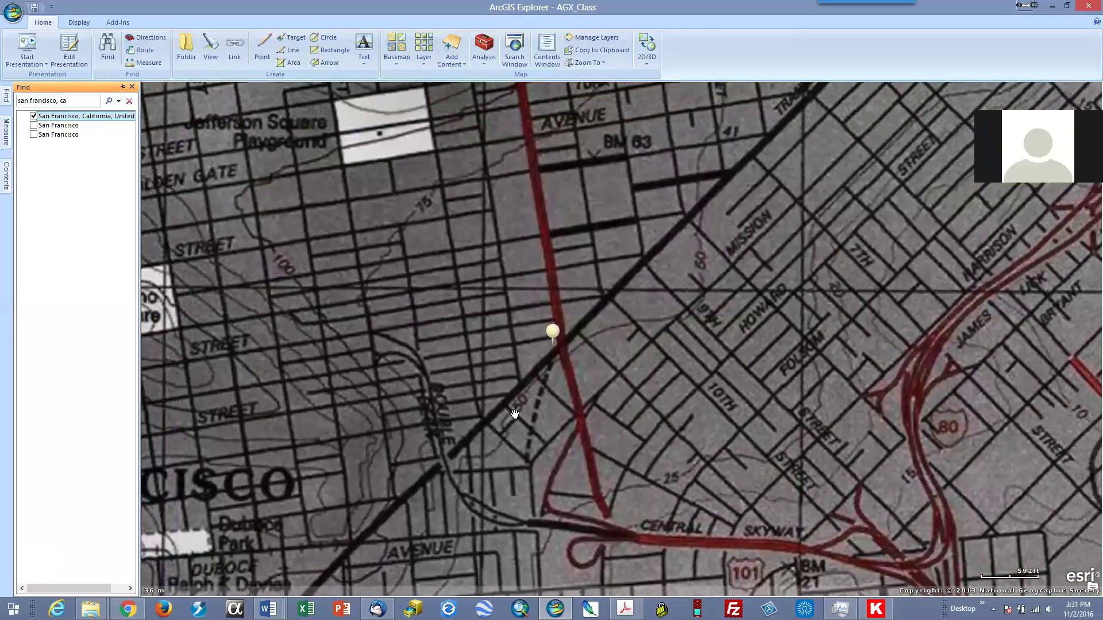
pyautogui.scroll(-2, 514, 413)
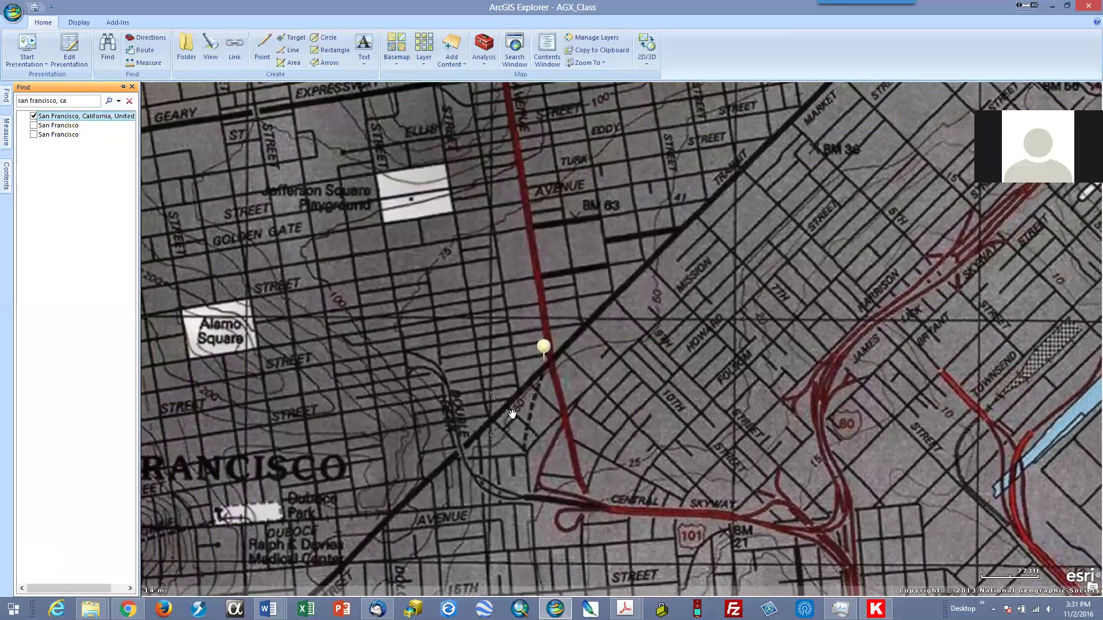
pyautogui.scroll(-1, 511, 414)
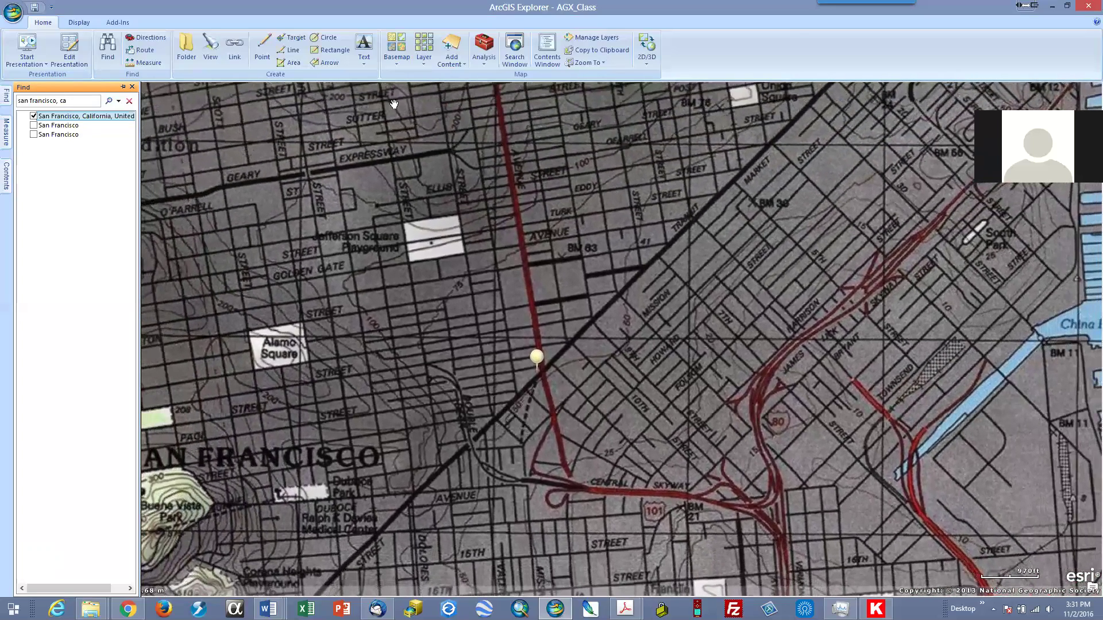
# - Switch the San Francisco view to the Topographic basemap and zoom out slightly
pyautogui.click(394, 63)
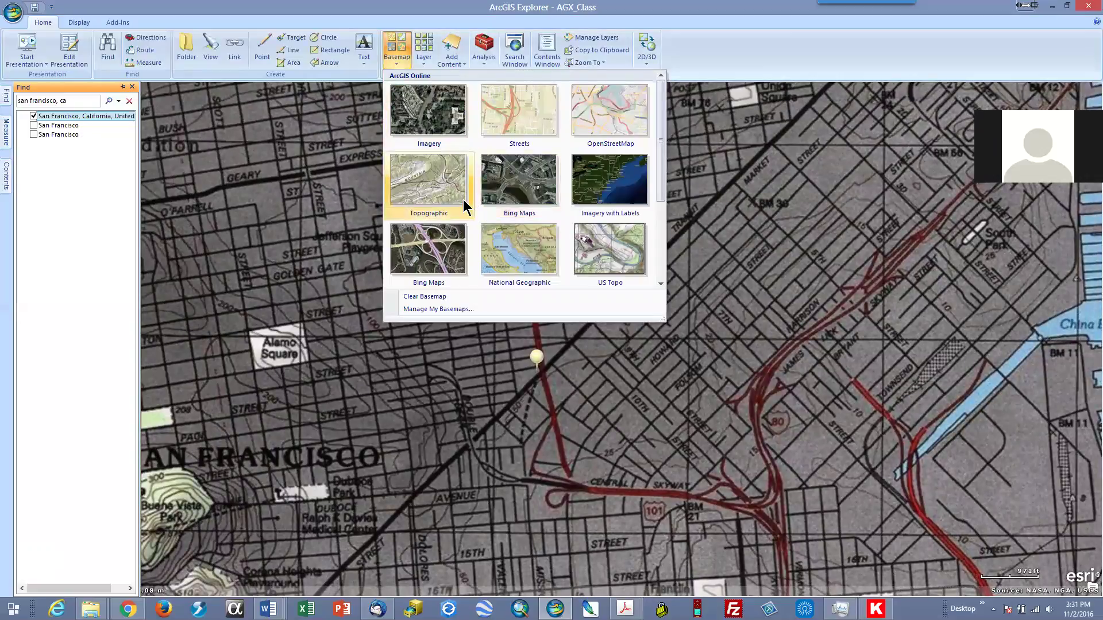
pyautogui.click(436, 182)
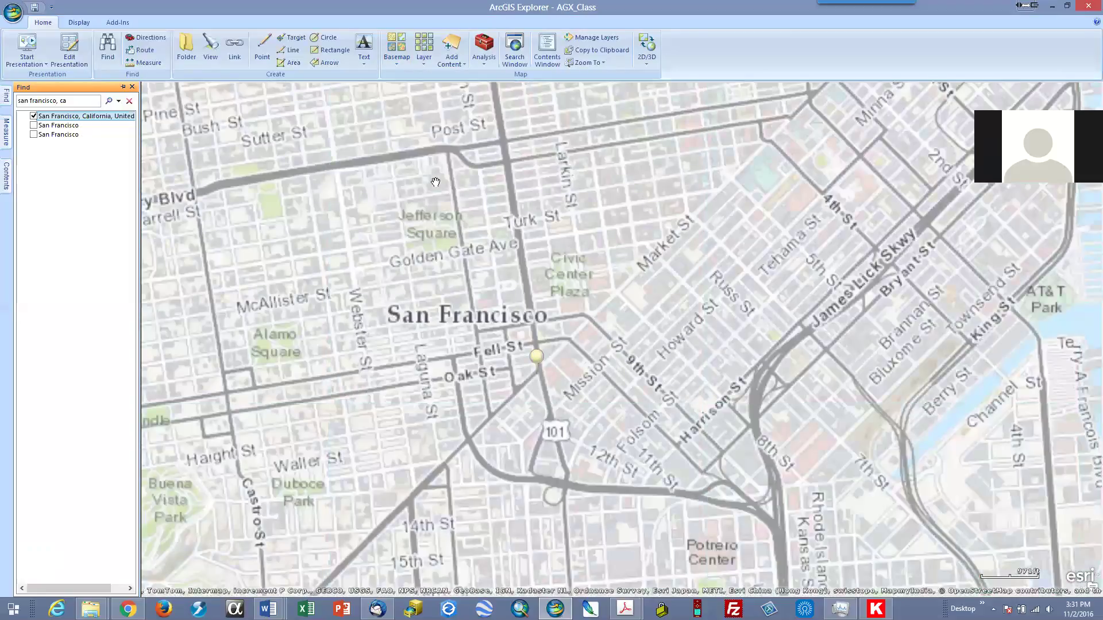
pyautogui.scroll(-2, 448, 226)
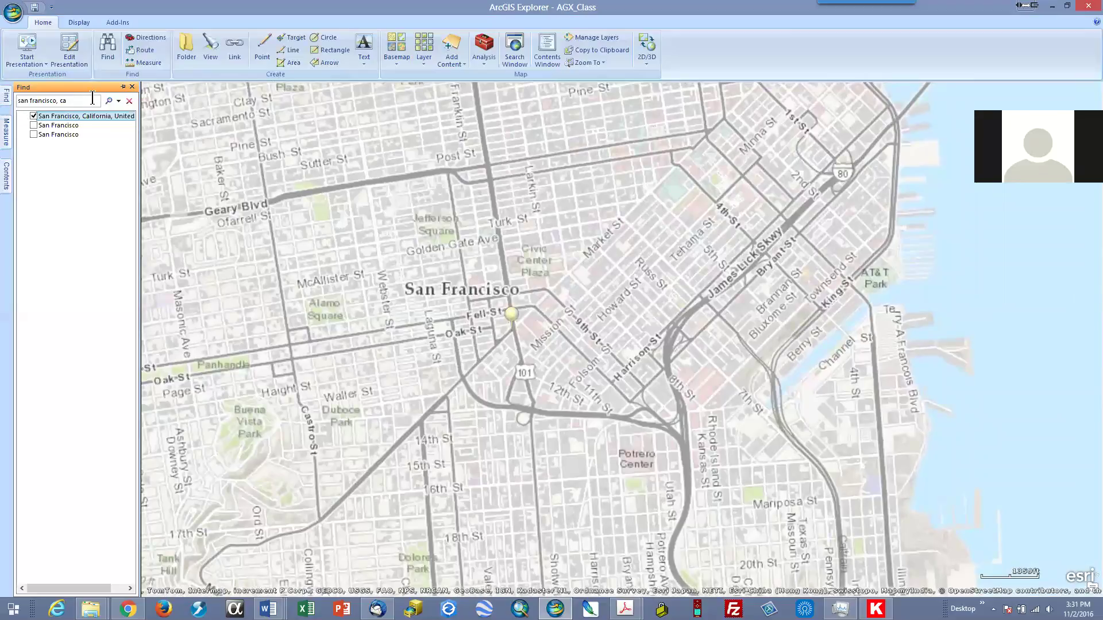
# - Clear the old query and search for 'columbia collge, sonora, ca'
pyautogui.click(4, 95)
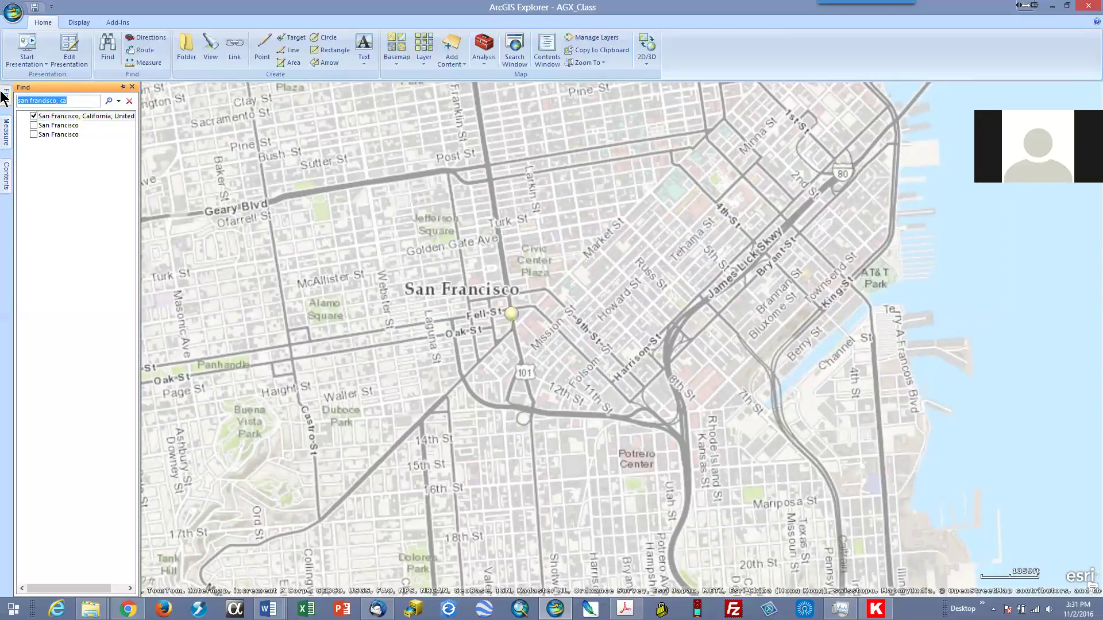
pyautogui.press('BackSpace')
pyautogui.write('colum')
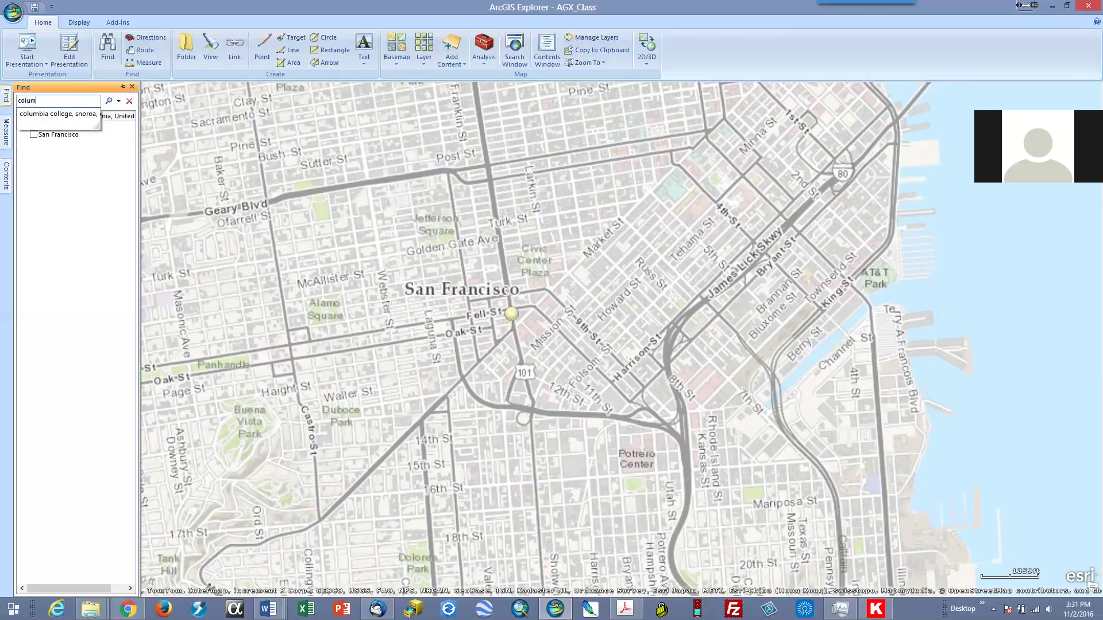
pyautogui.write('bia co')
pyautogui.write('llge')
pyautogui.write(', s')
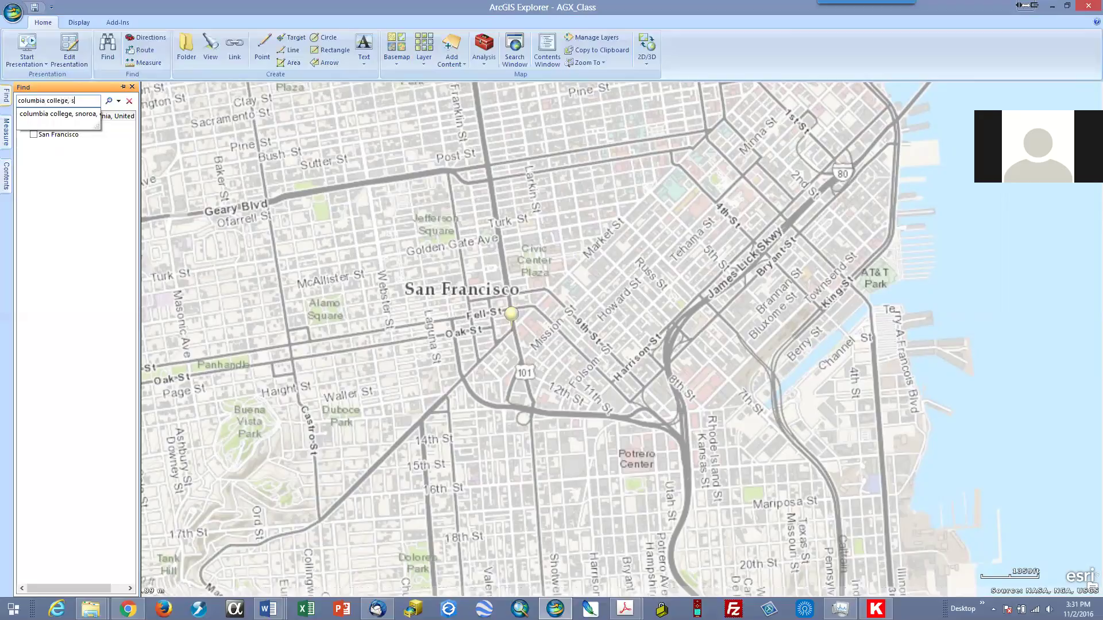
pyautogui.write('onora, c')
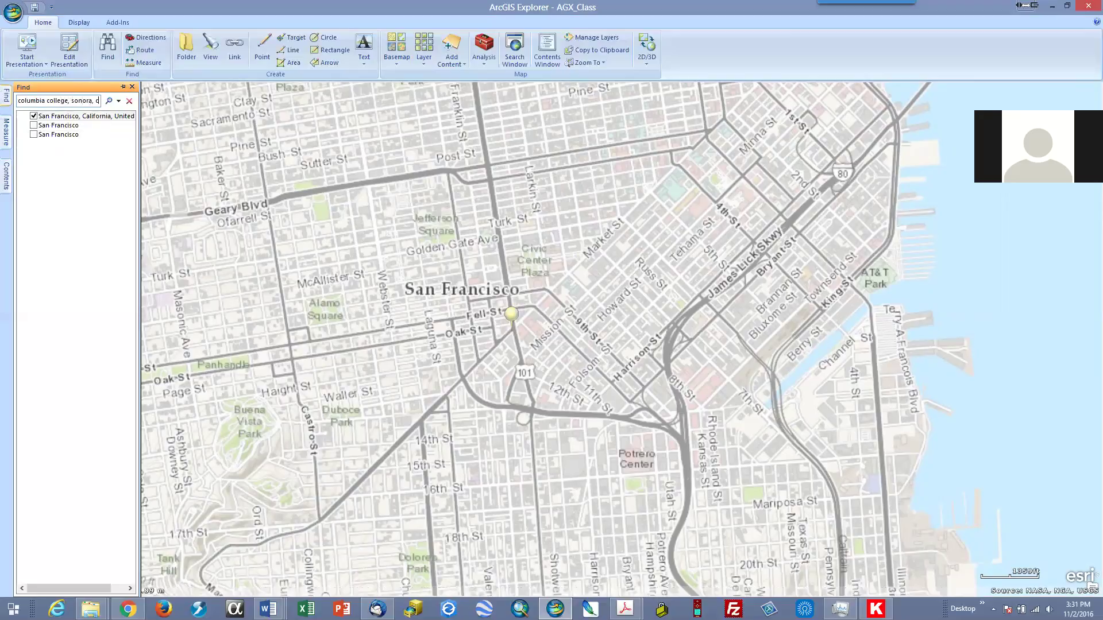
pyautogui.write('a')
pyautogui.press('Return')
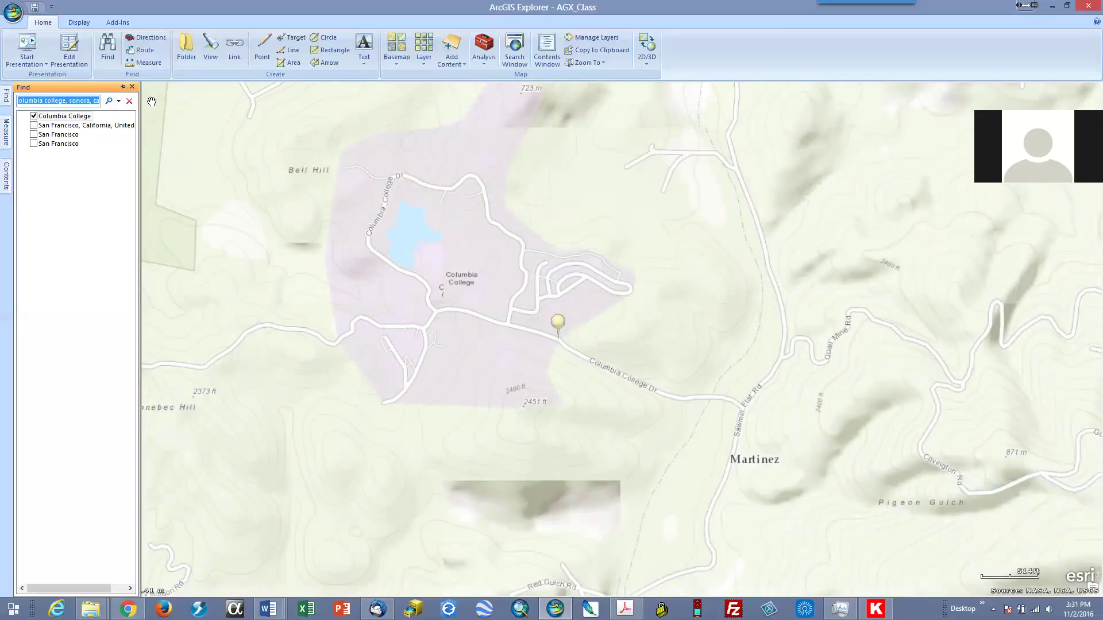
# - Clear the Find results and bring up the Display settings for coordinates and units
pyautogui.click(130, 101)
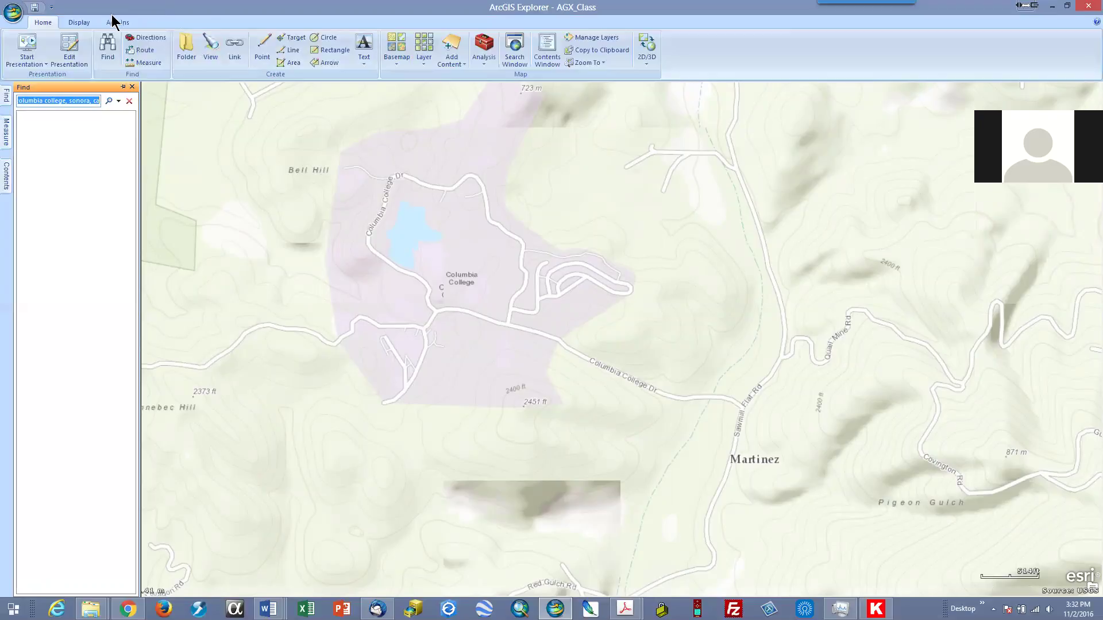
pyautogui.click(78, 22)
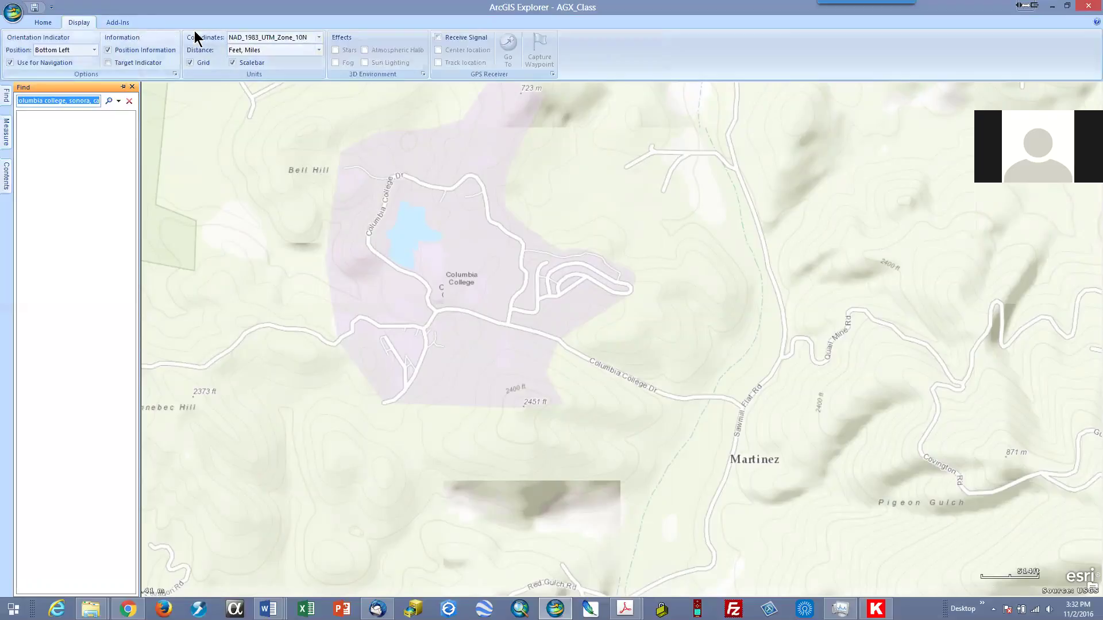
# - Set the coordinate format to Decimal Degrees and bring up the Columbia College result's options
pyautogui.click(319, 37)
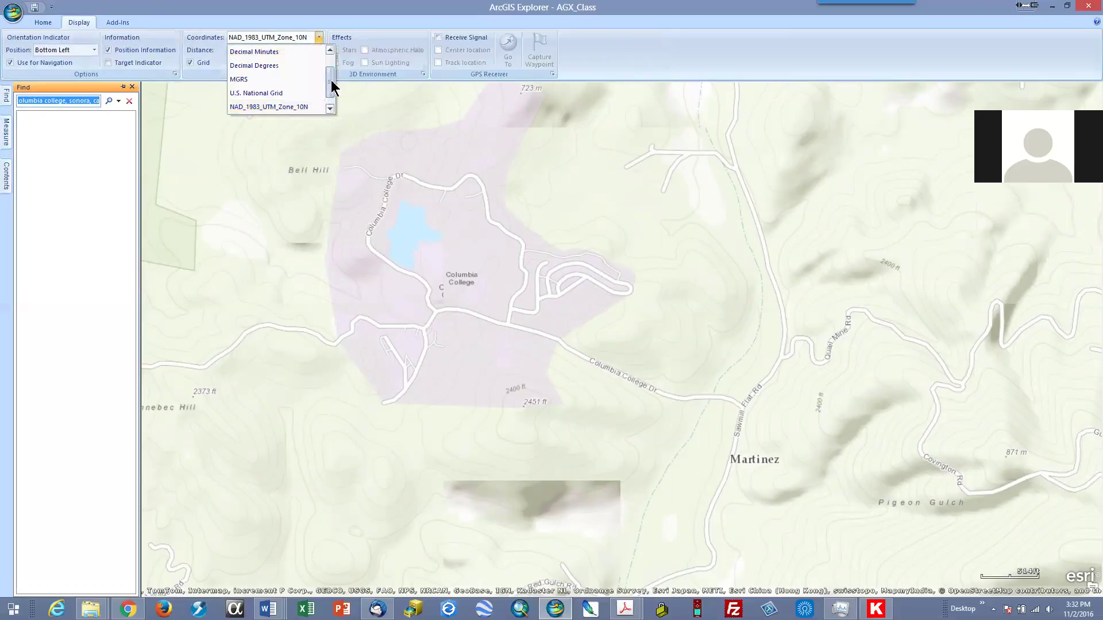
pyautogui.scroll(2, 333, 86)
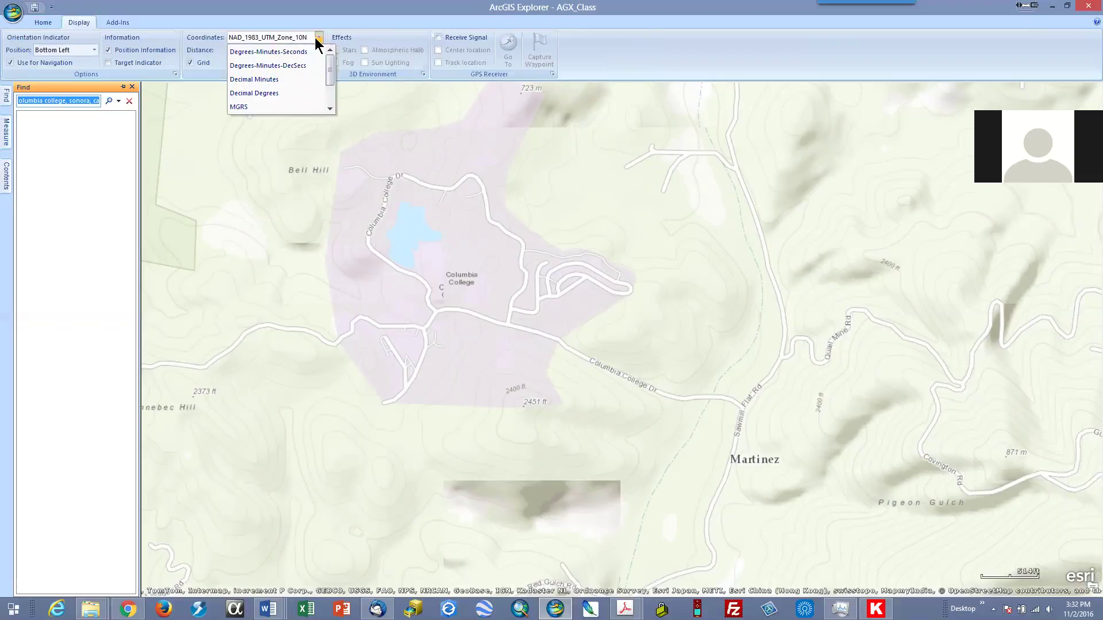
pyautogui.moveTo(333, 78)
pyautogui.mouseDown()
pyautogui.moveTo(330, 99)
pyautogui.moveTo(324, 58)
pyautogui.mouseUp()
pyautogui.click(279, 93)
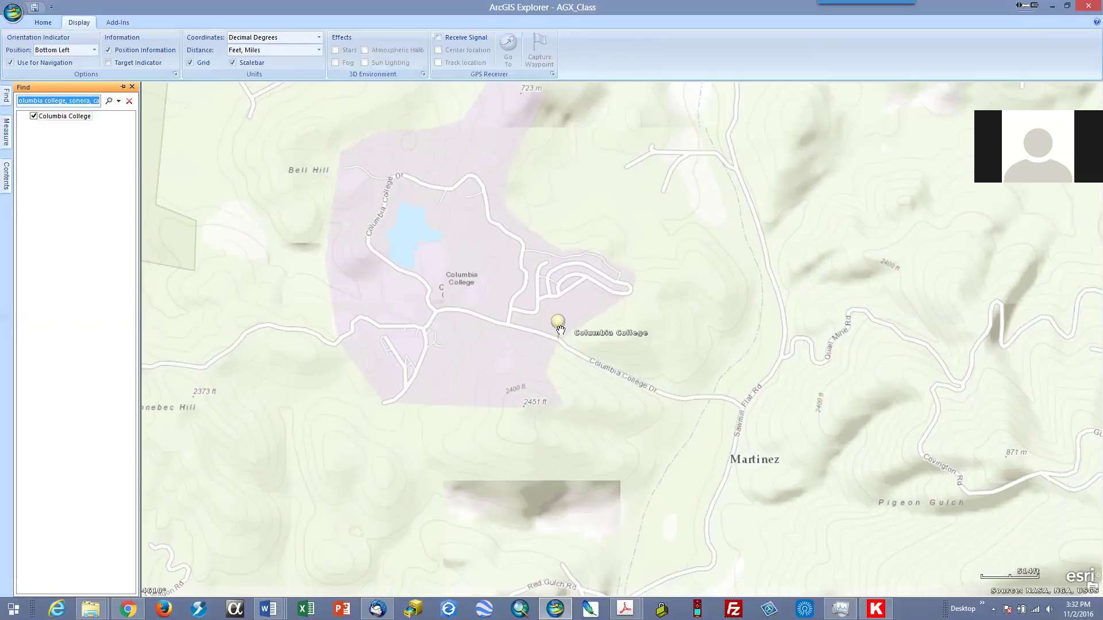
pyautogui.rightClick(63, 119)
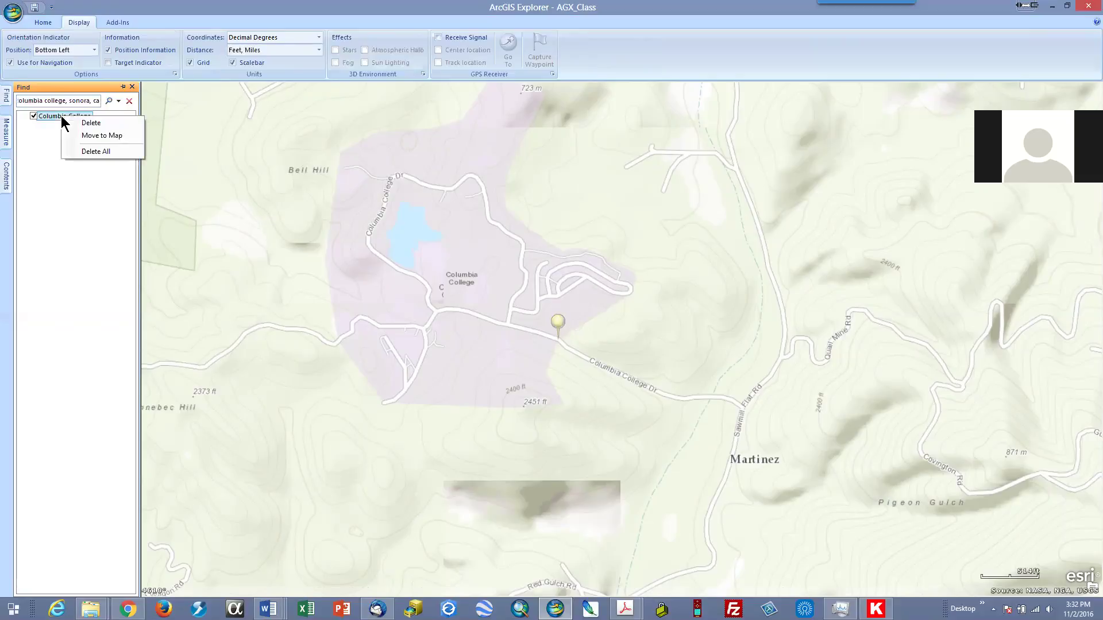
# - Move the Columbia College result to the map as a note and pin the Contents panel open
pyautogui.click(96, 136)
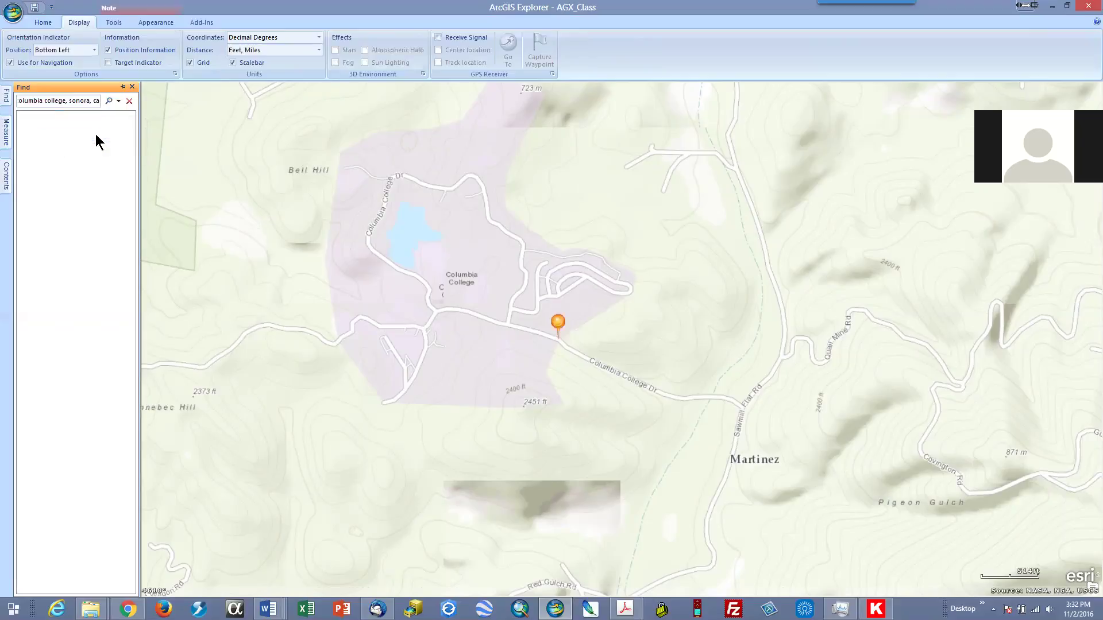
pyautogui.click(6, 185)
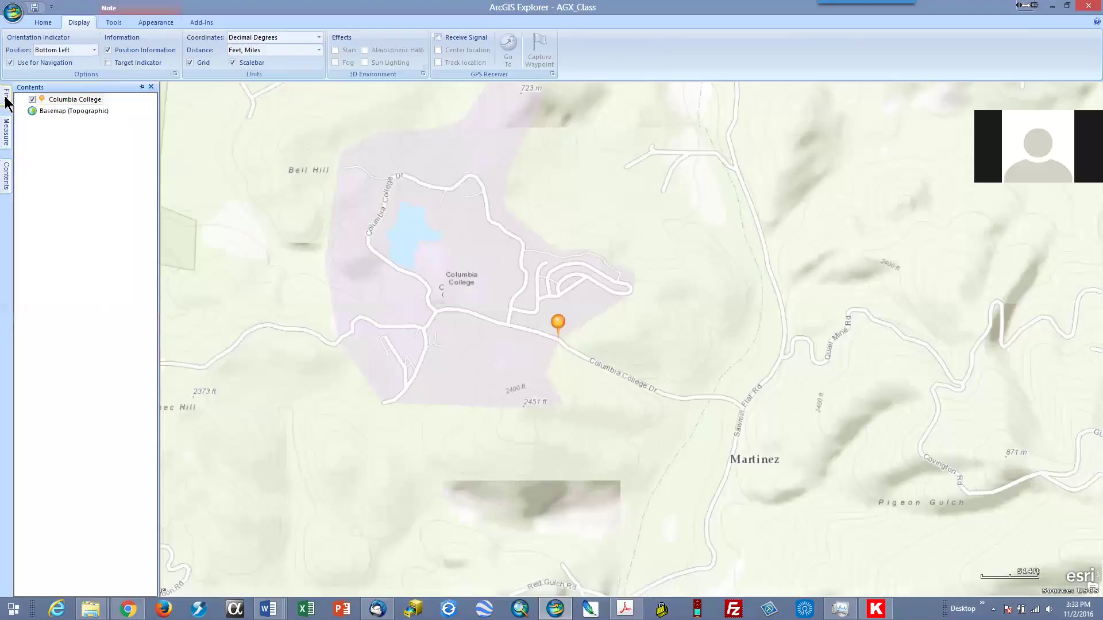
pyautogui.click(6, 98)
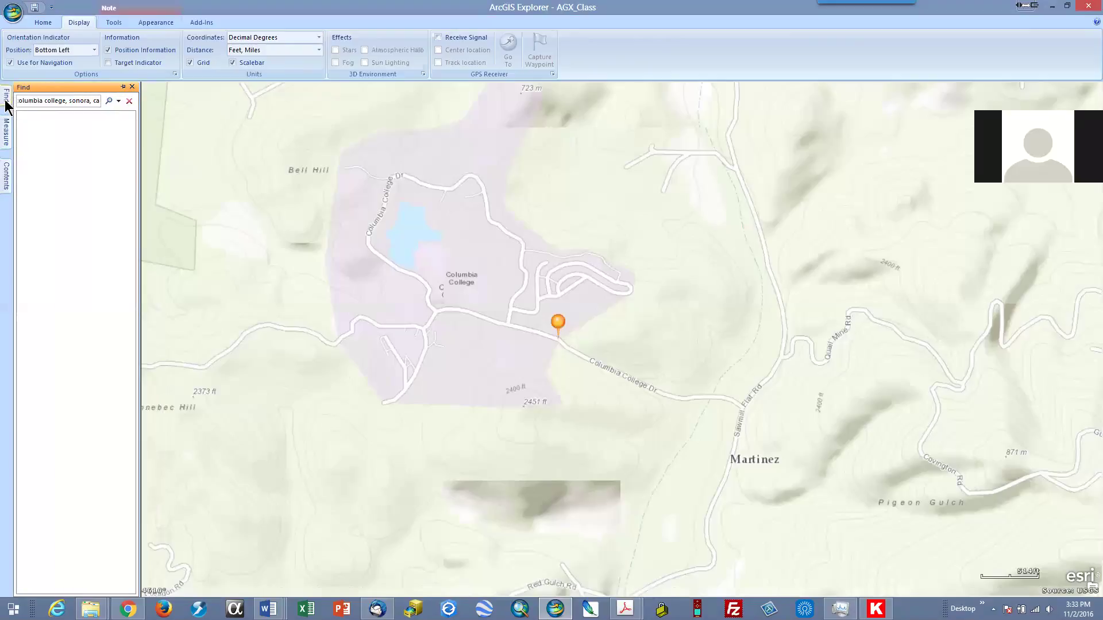
pyautogui.click(7, 139)
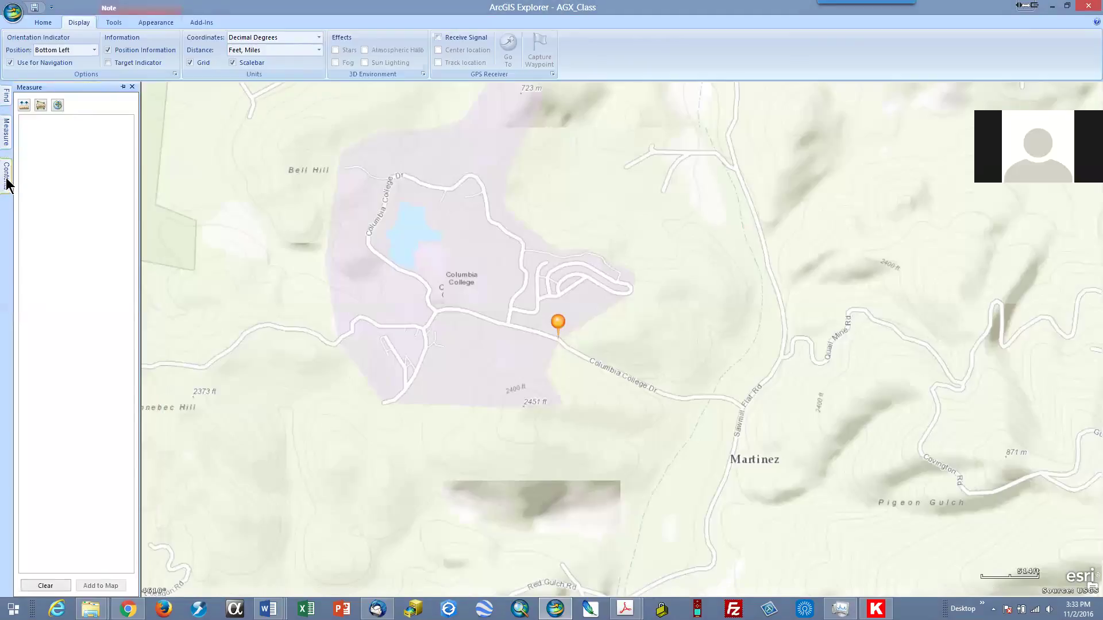
pyautogui.click(6, 184)
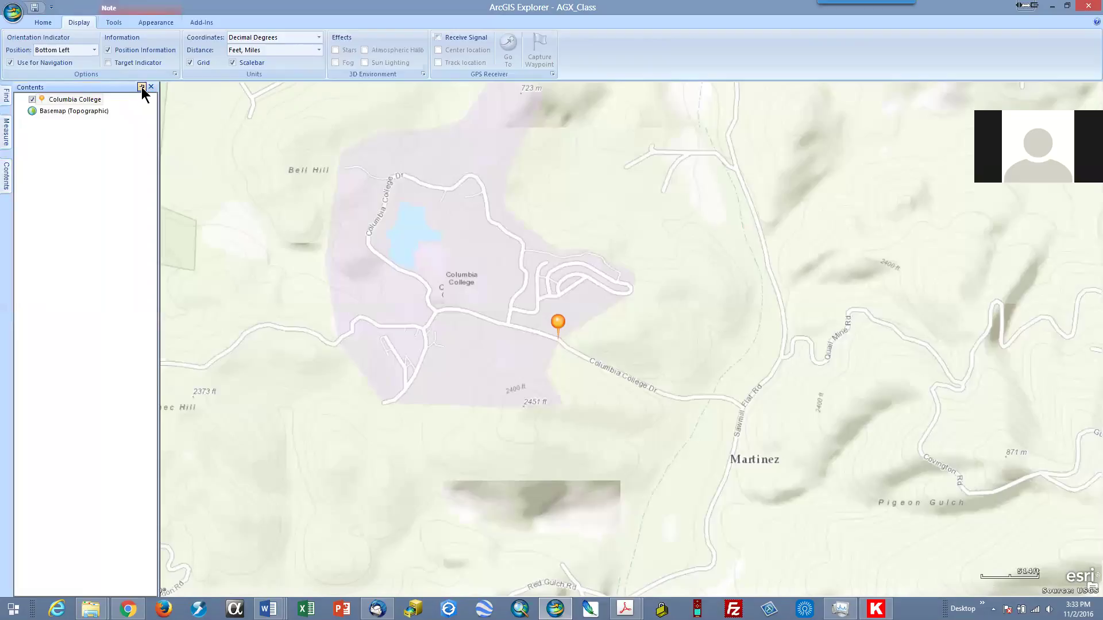
pyautogui.click(142, 87)
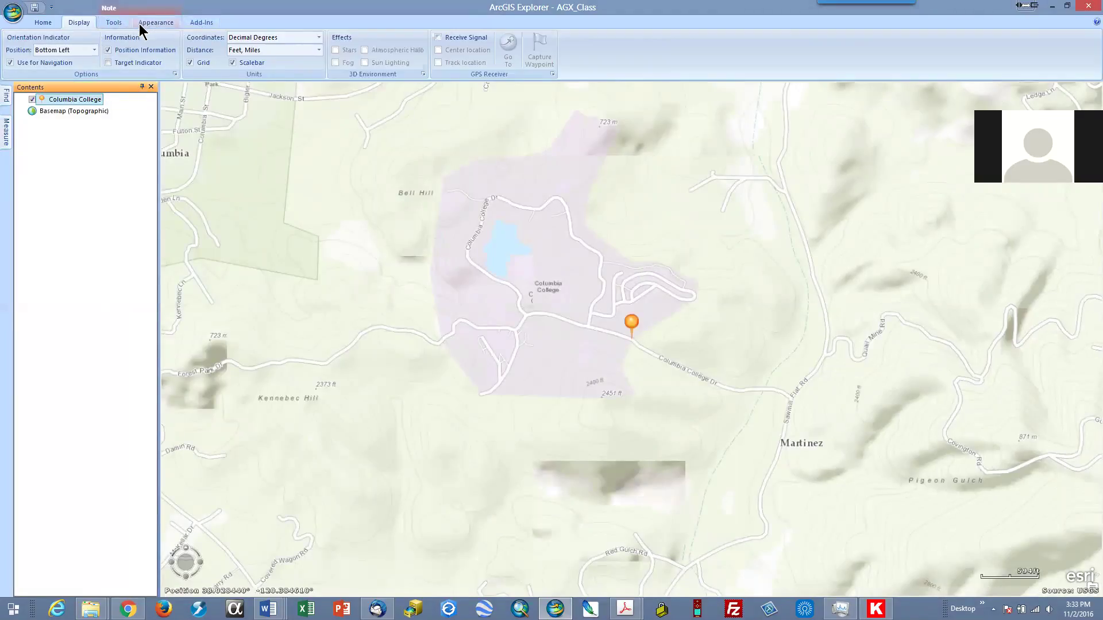
pyautogui.click(9, 134)
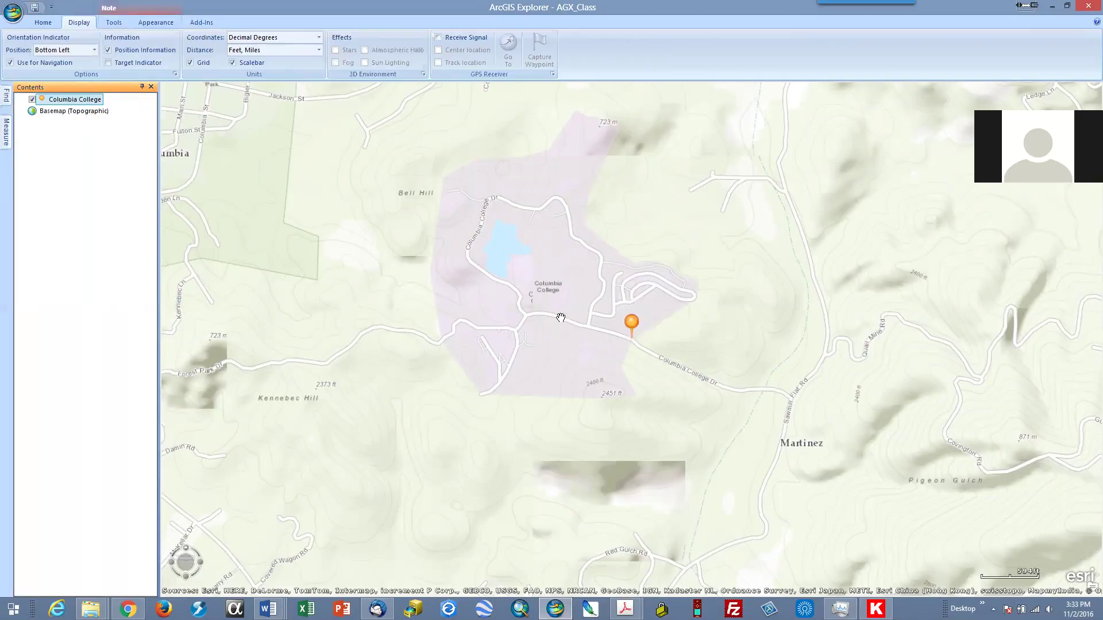
pyautogui.rightClick(73, 102)
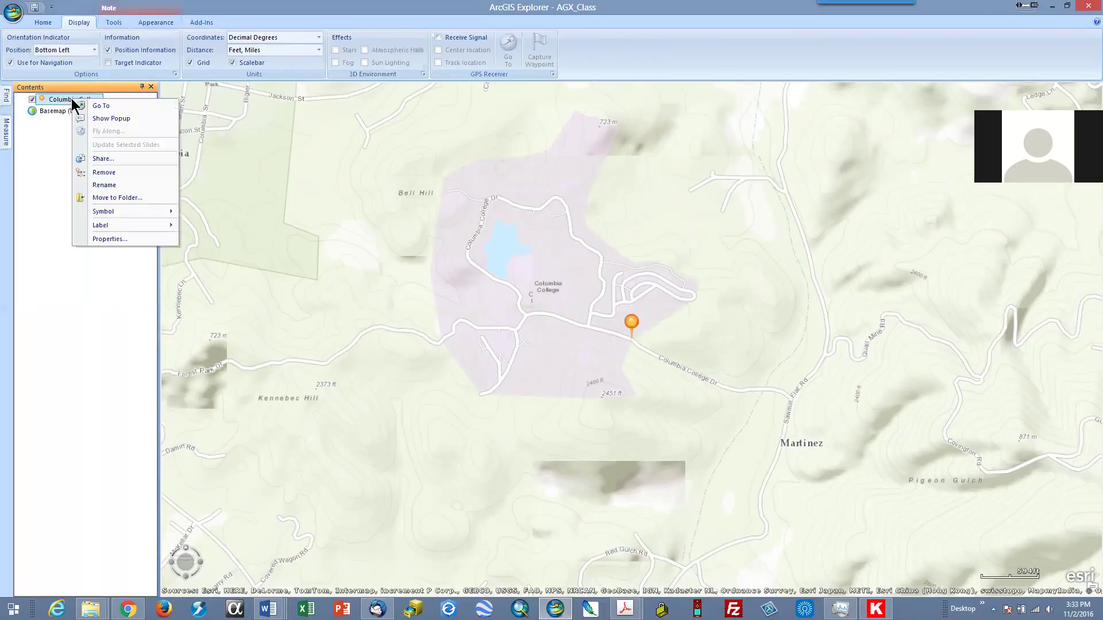
pyautogui.click(113, 240)
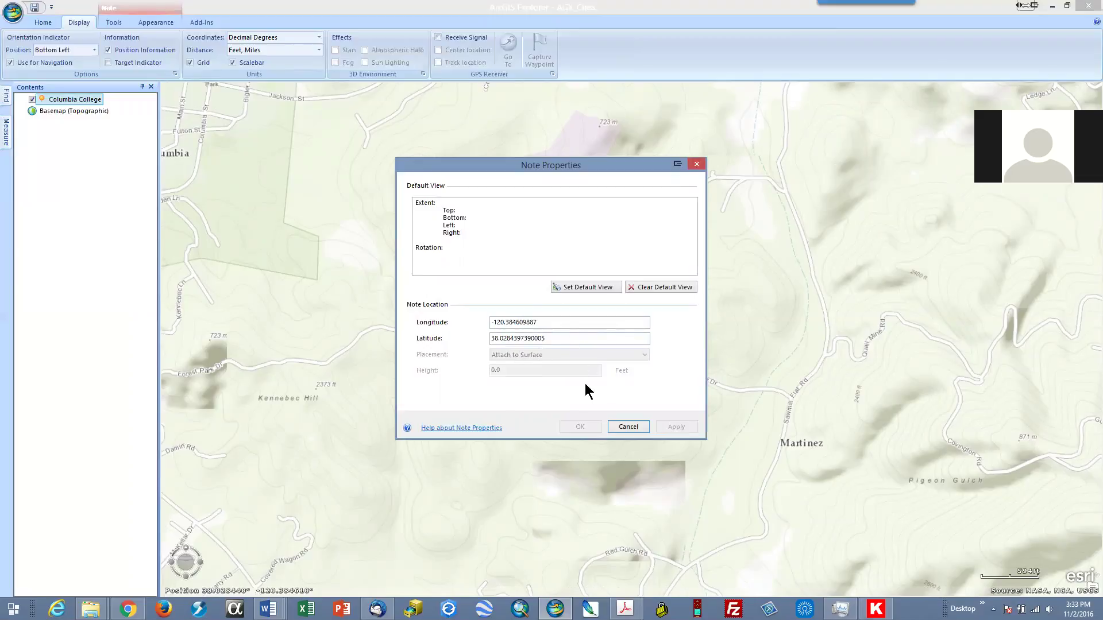
# - Switch coordinates to Degrees-Minutes-Seconds and view Columbia College's location, 38°01'42"N, 120°23'05"W
pyautogui.click(629, 425)
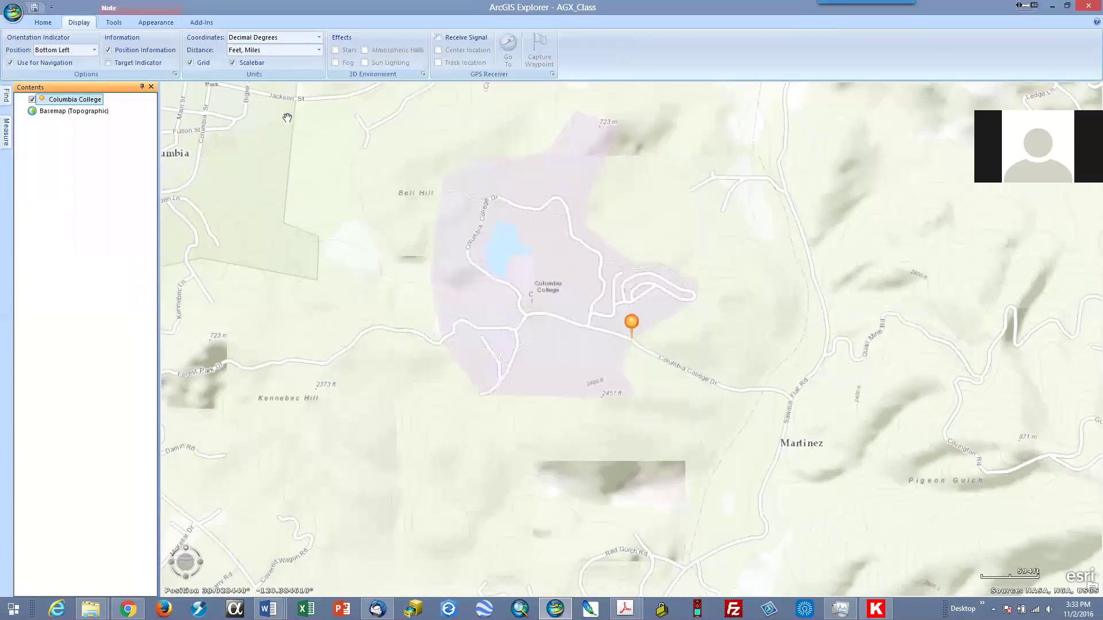
pyautogui.click(318, 37)
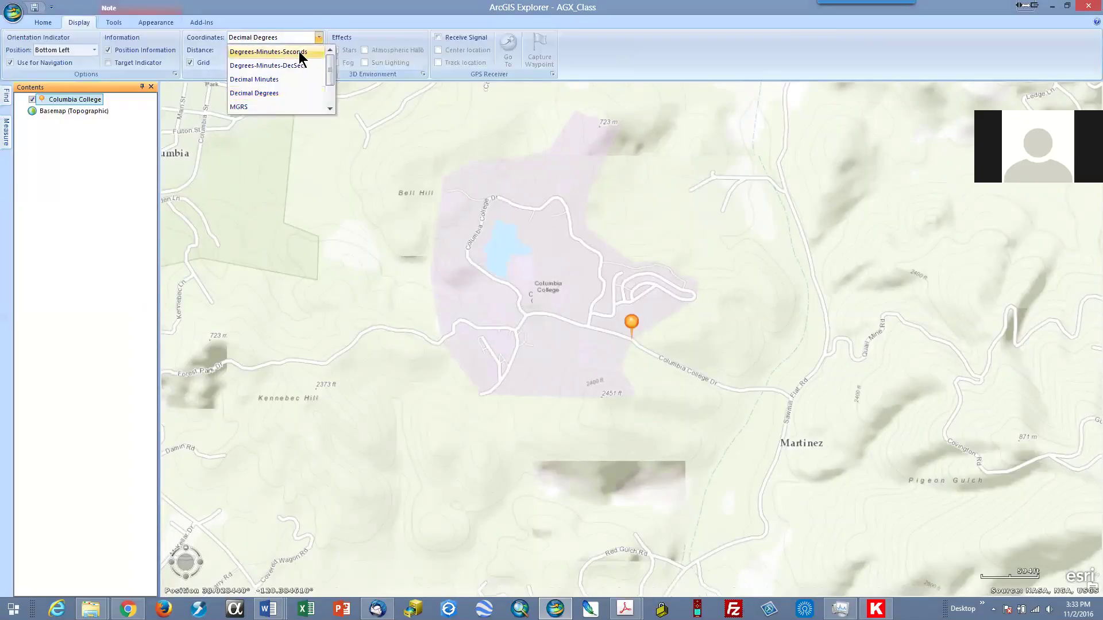
pyautogui.click(301, 51)
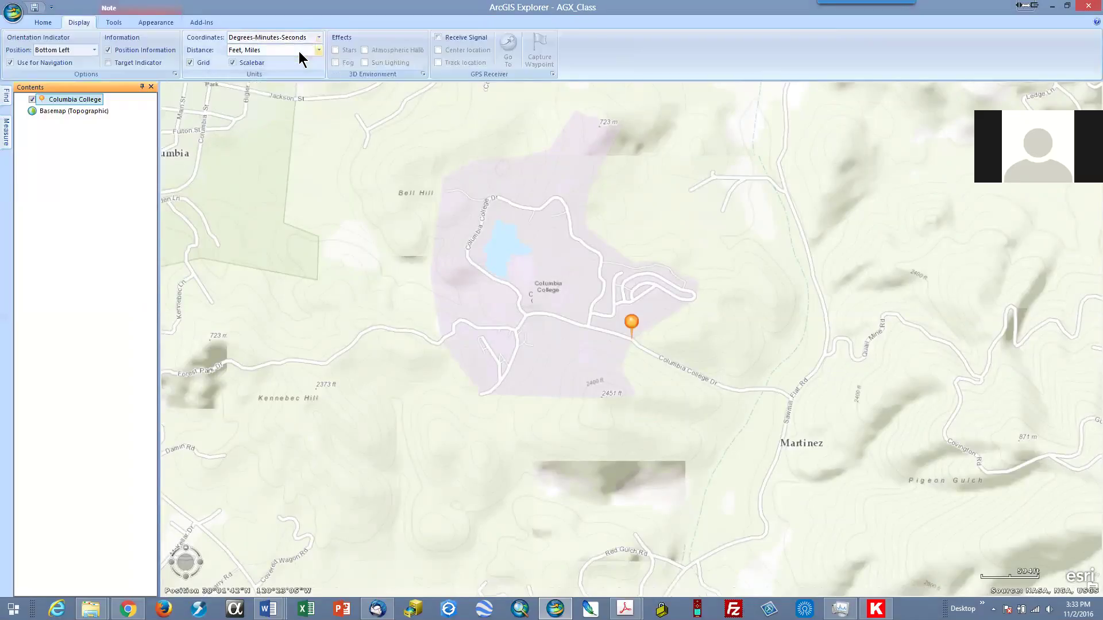
pyautogui.rightClick(81, 104)
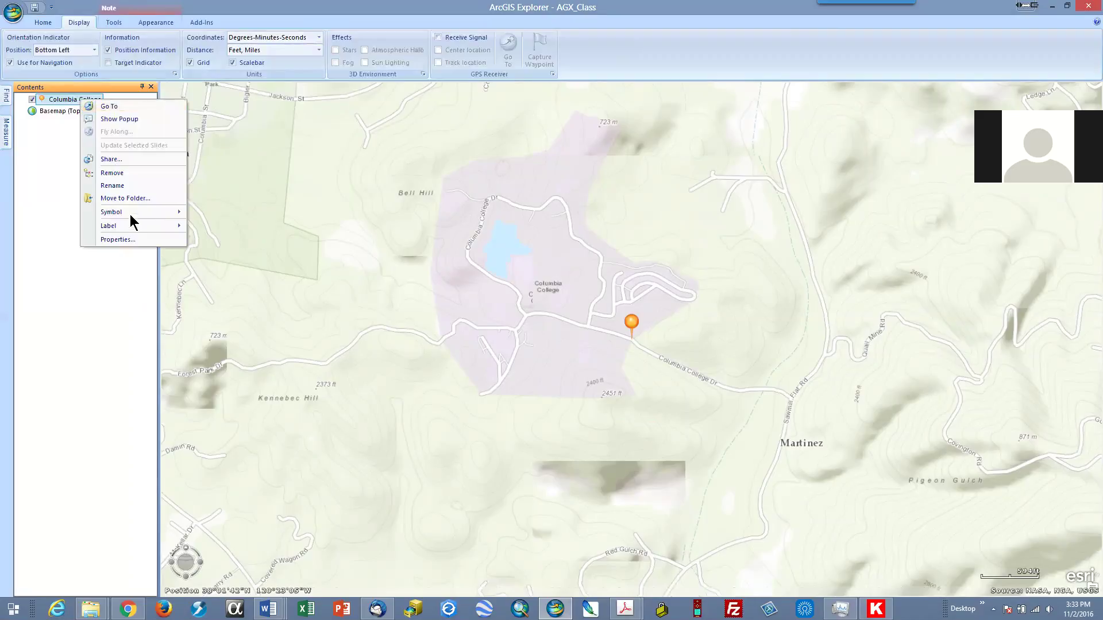
pyautogui.click(118, 240)
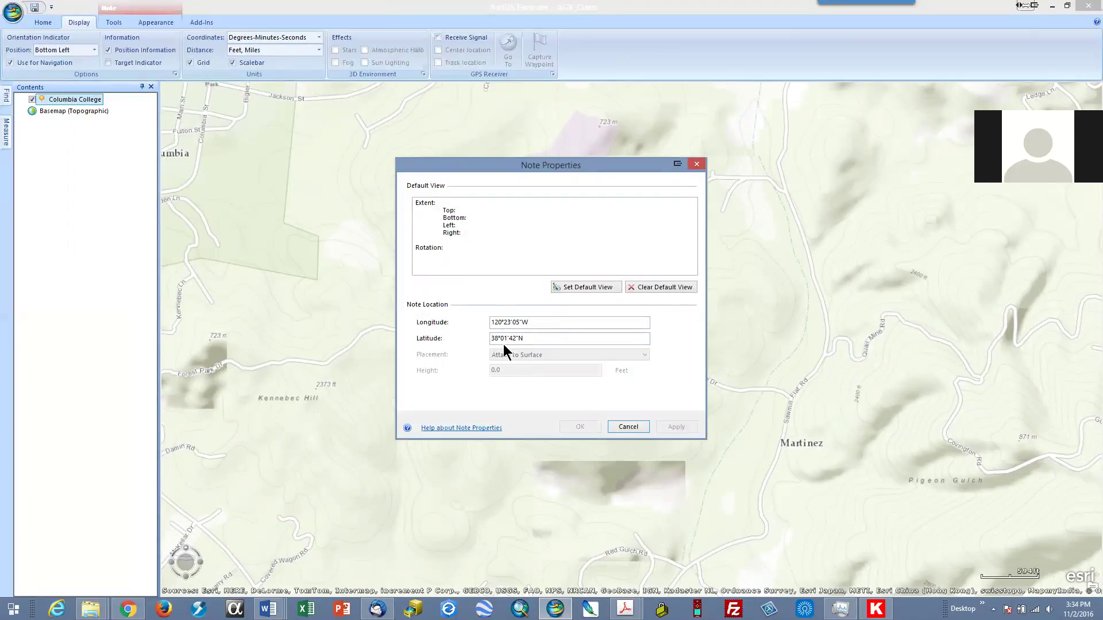
# - Close the note properties and open the full projected coordinate system list via Coordinates > More
pyautogui.click(619, 425)
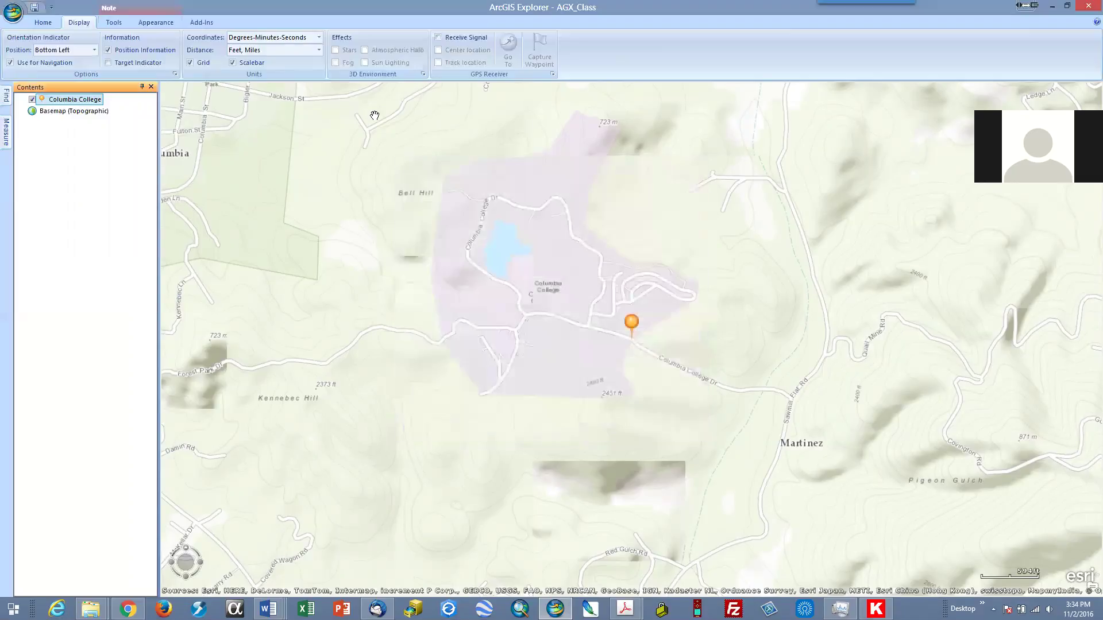
pyautogui.click(319, 38)
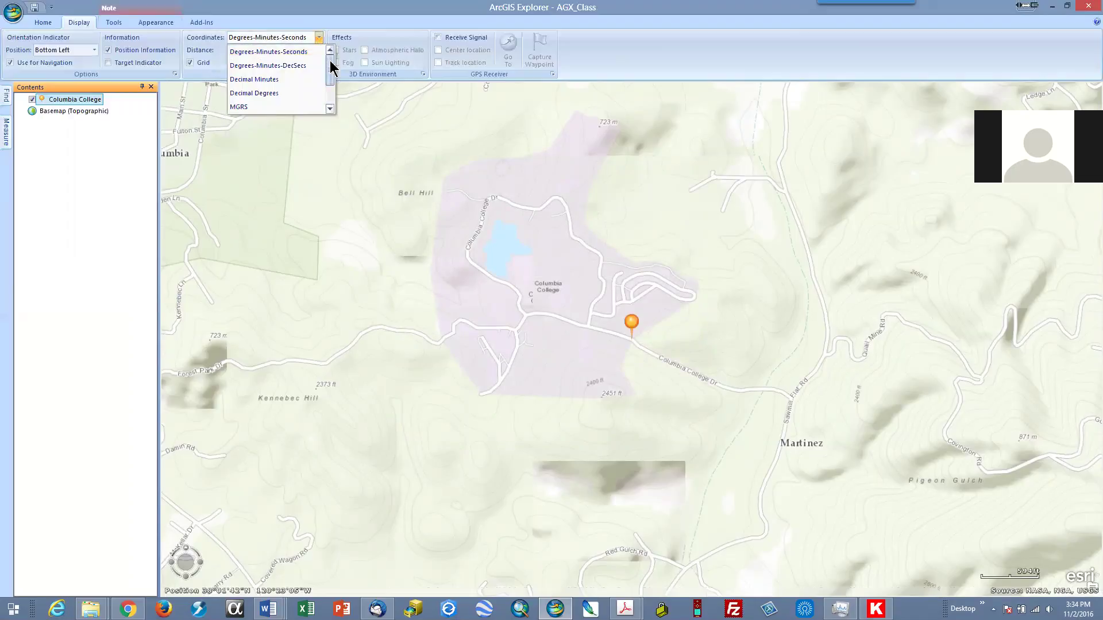
pyautogui.moveTo(332, 67); pyautogui.dragTo(331, 95)
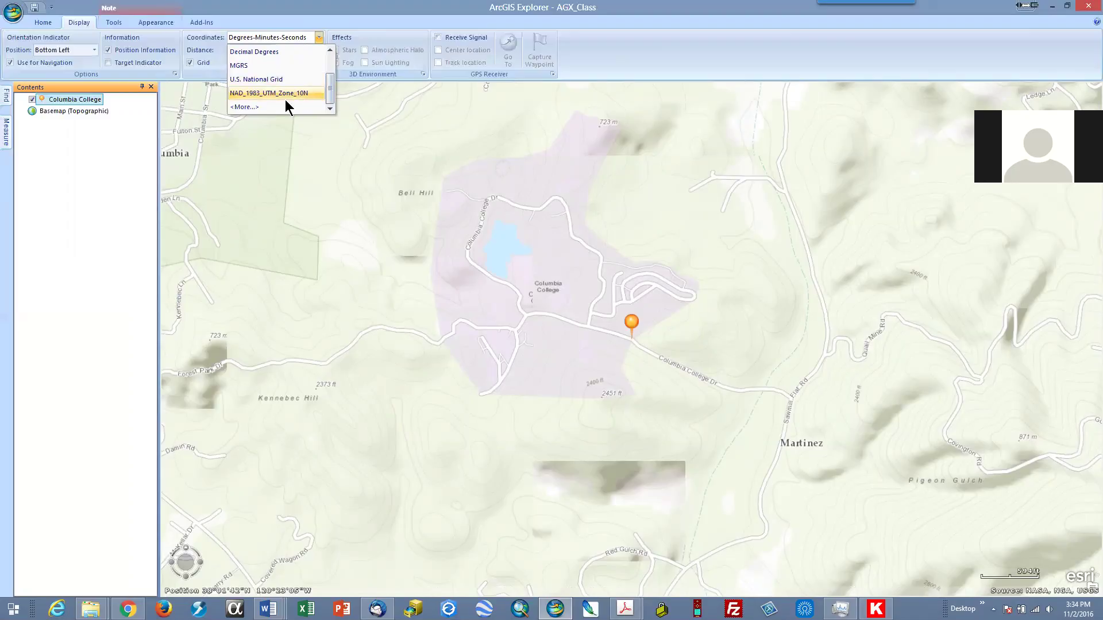
pyautogui.click(253, 108)
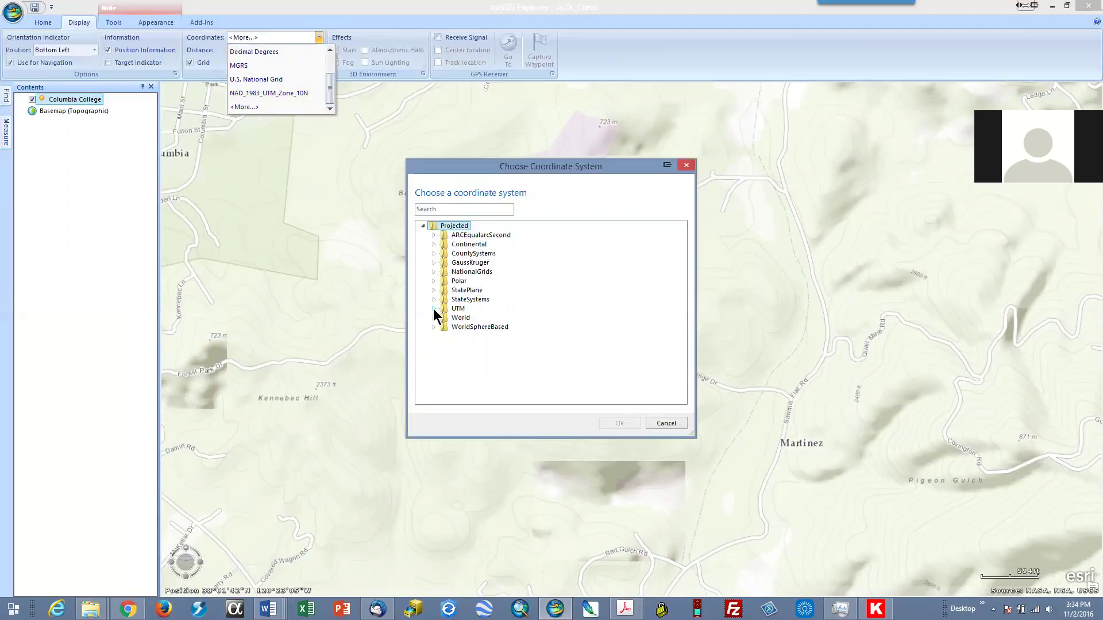
# - Set the coordinate readout to NAD1983UTMZone10N from the UTM > NAD1983 group
pyautogui.click(434, 309)
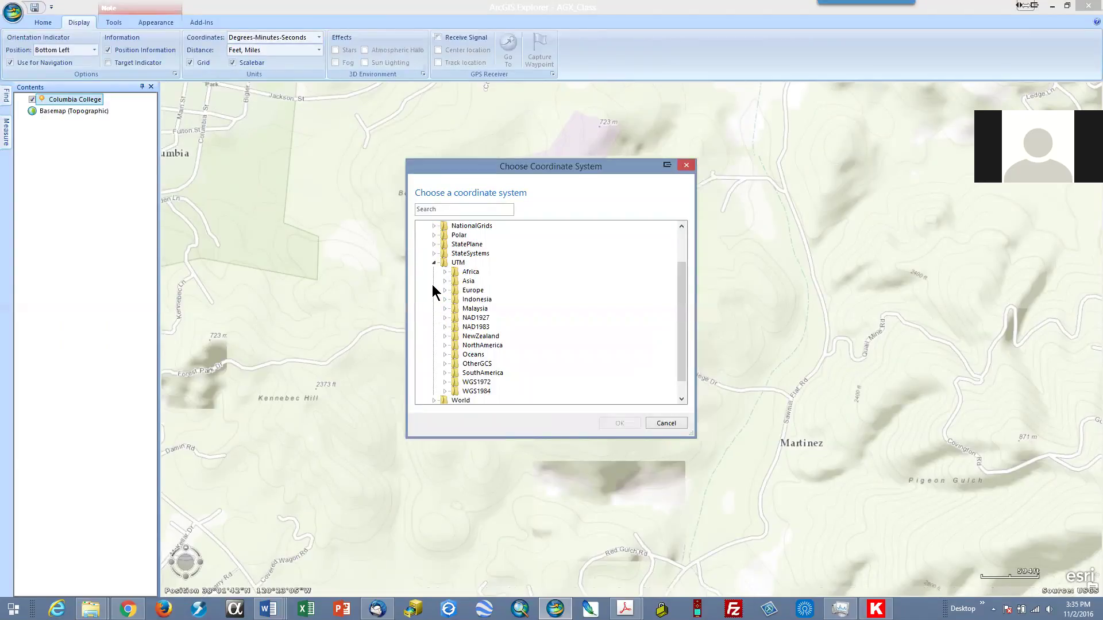
pyautogui.scroll(-1, 453, 298)
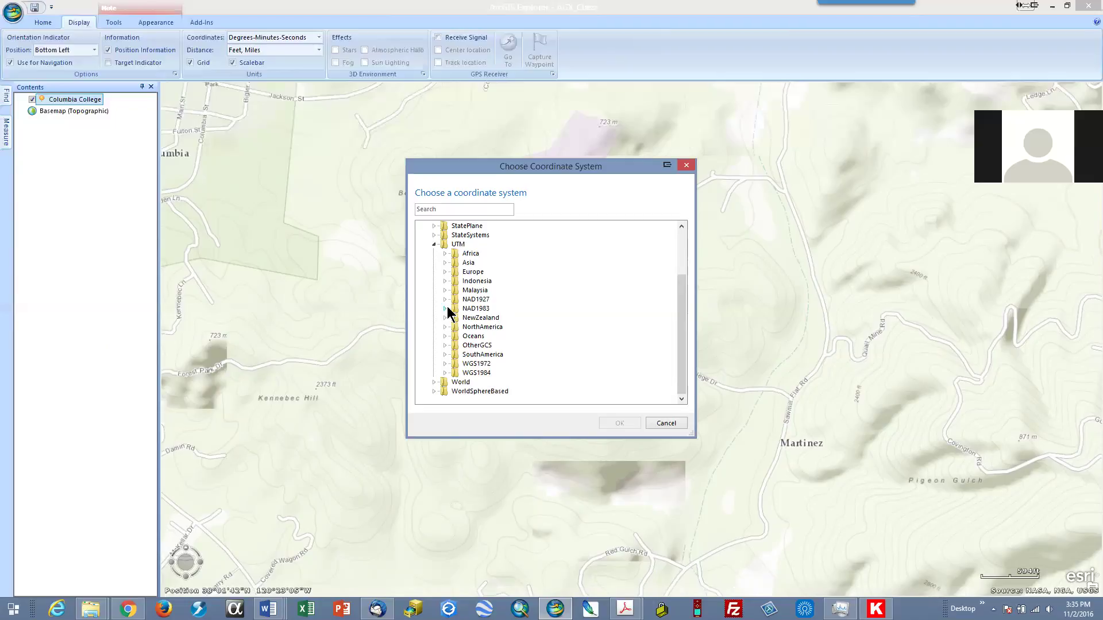
pyautogui.click(445, 309)
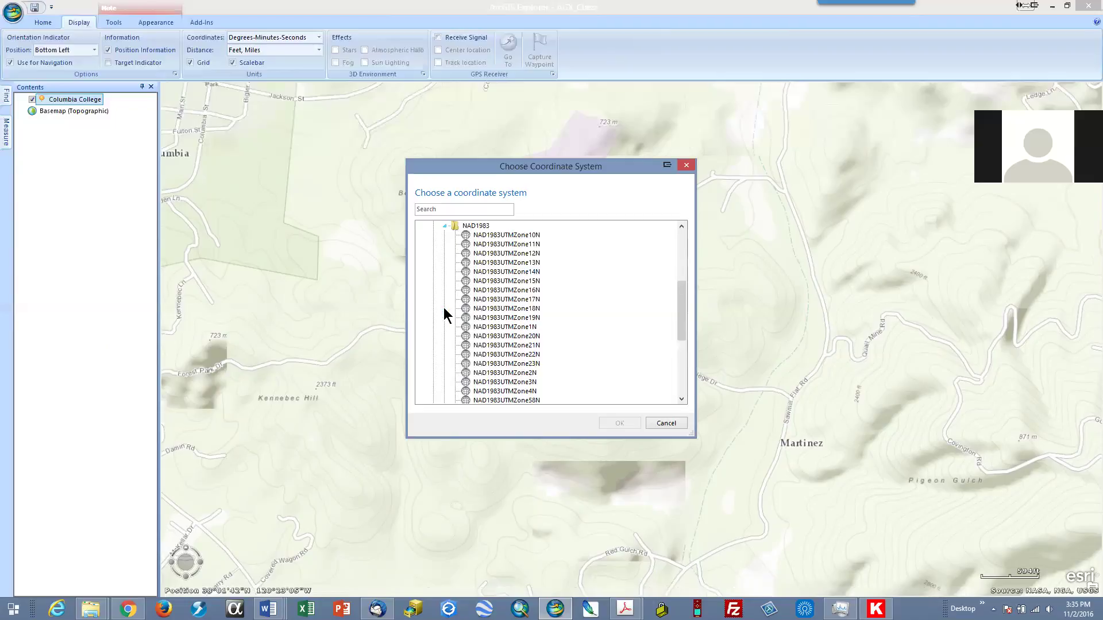
pyautogui.click(465, 245)
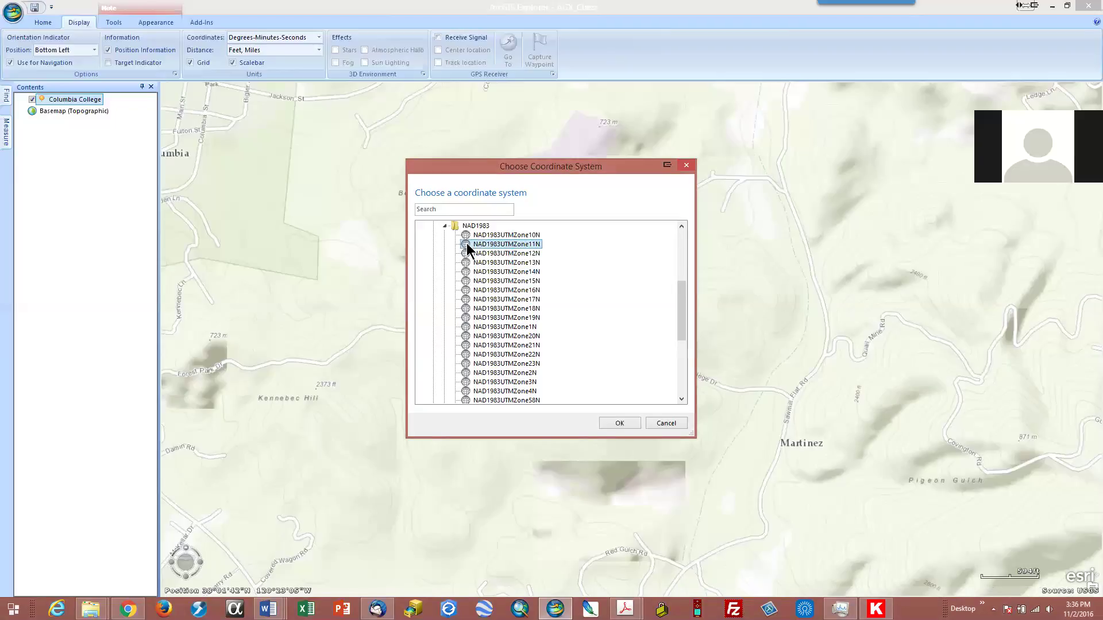
pyautogui.click(467, 236)
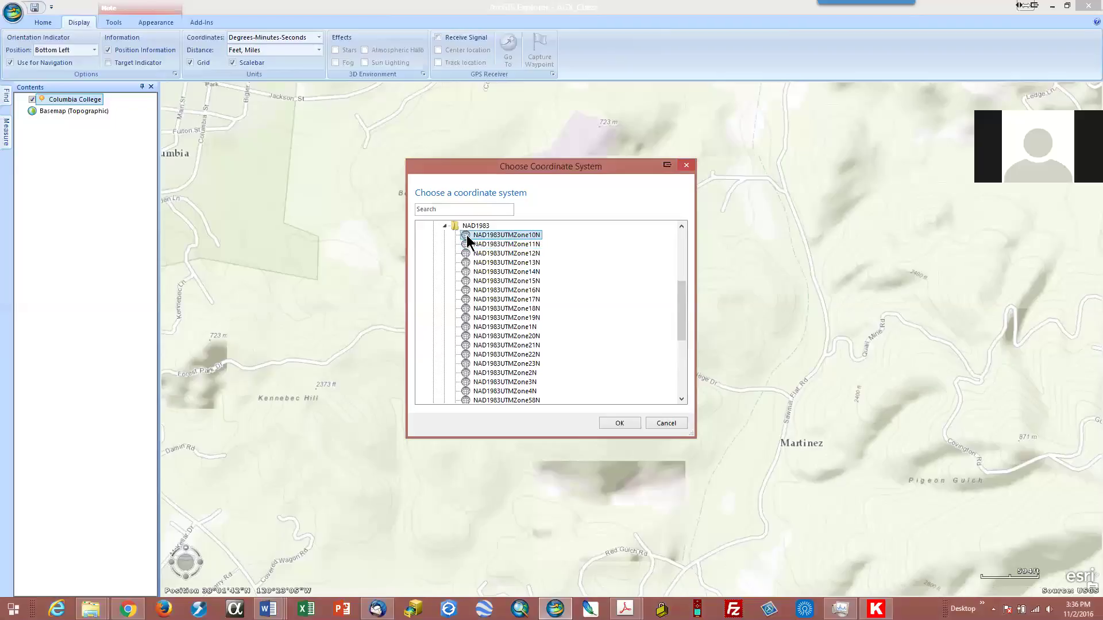
pyautogui.click(617, 423)
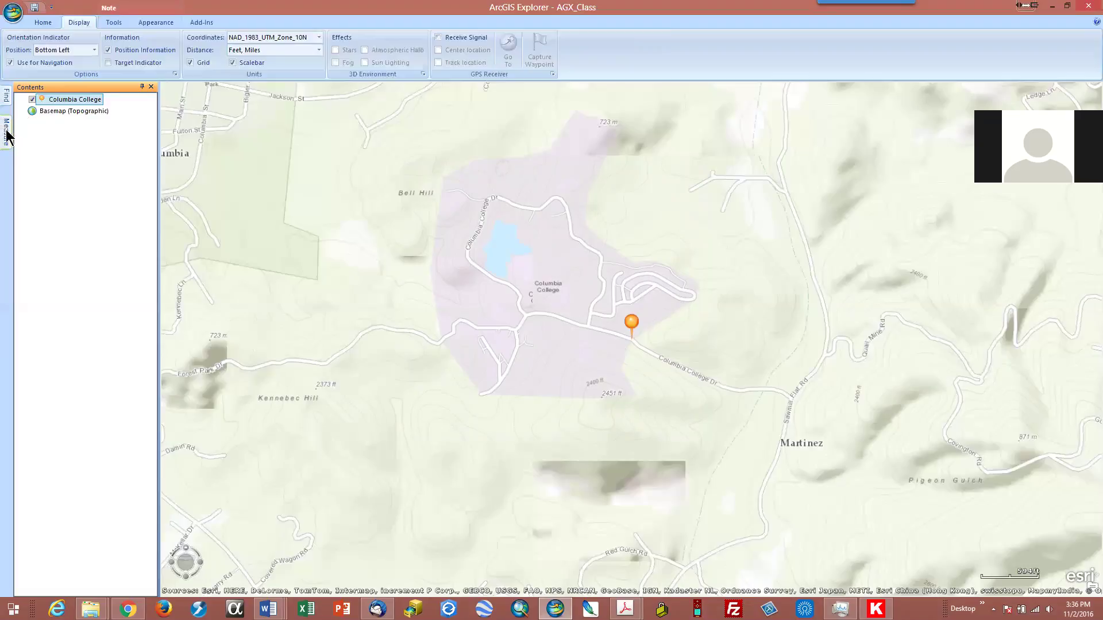
# - Pin the auto-hidden Find and Measure panels open on the left side
pyautogui.click(5, 102)
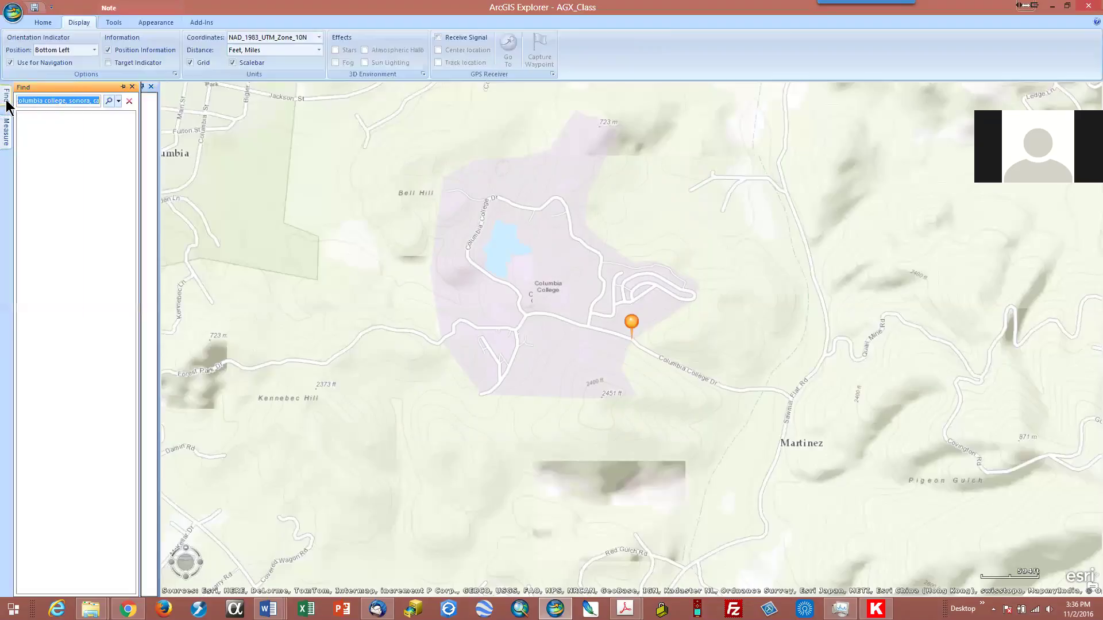
pyautogui.click(122, 87)
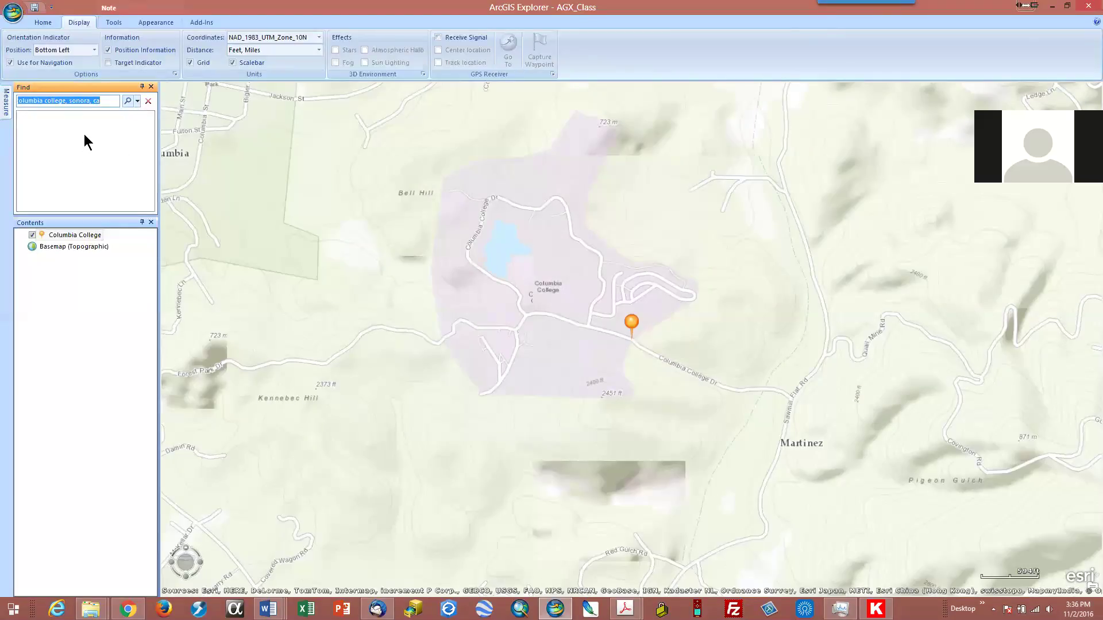
pyautogui.click(5, 109)
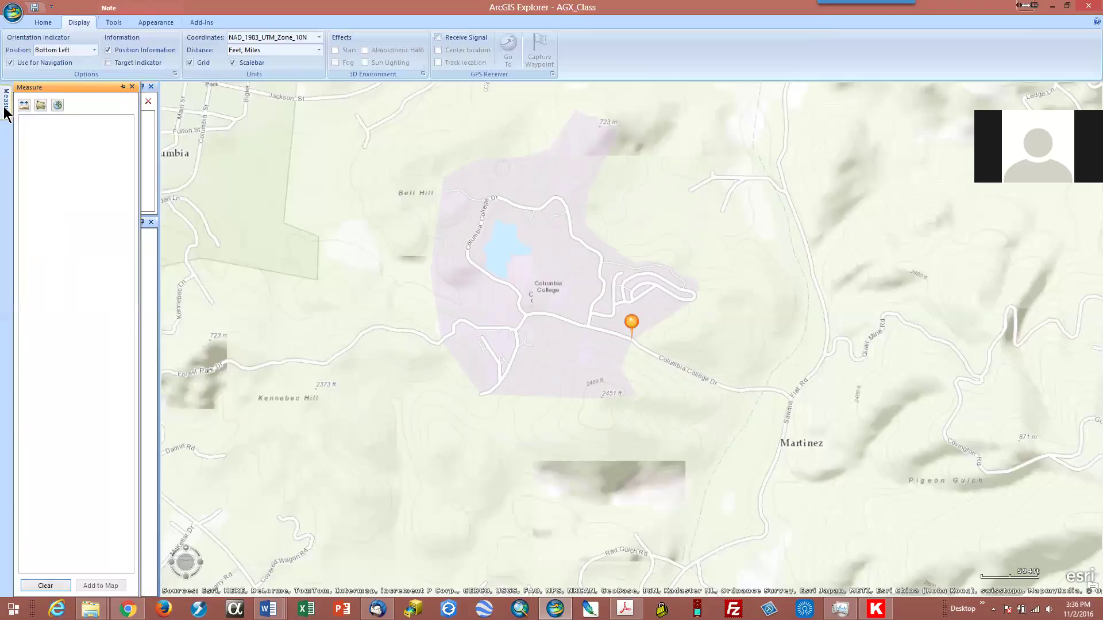
pyautogui.click(122, 87)
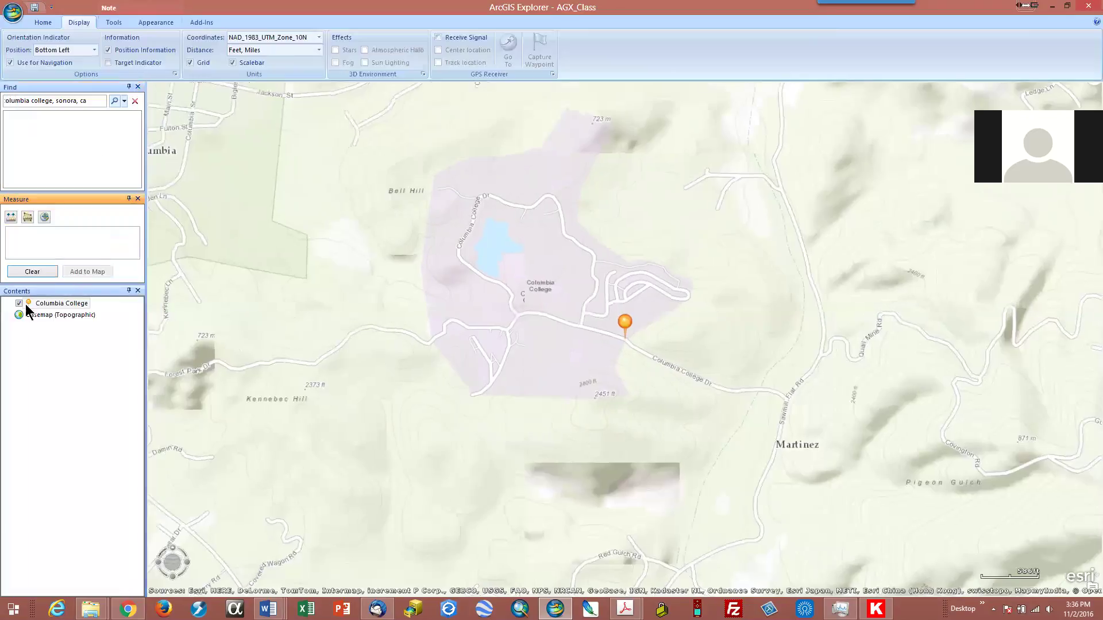
# - Measure a point on the campus lake (729122.75, 4212484.03) and add it to the map
pyautogui.click(44, 216)
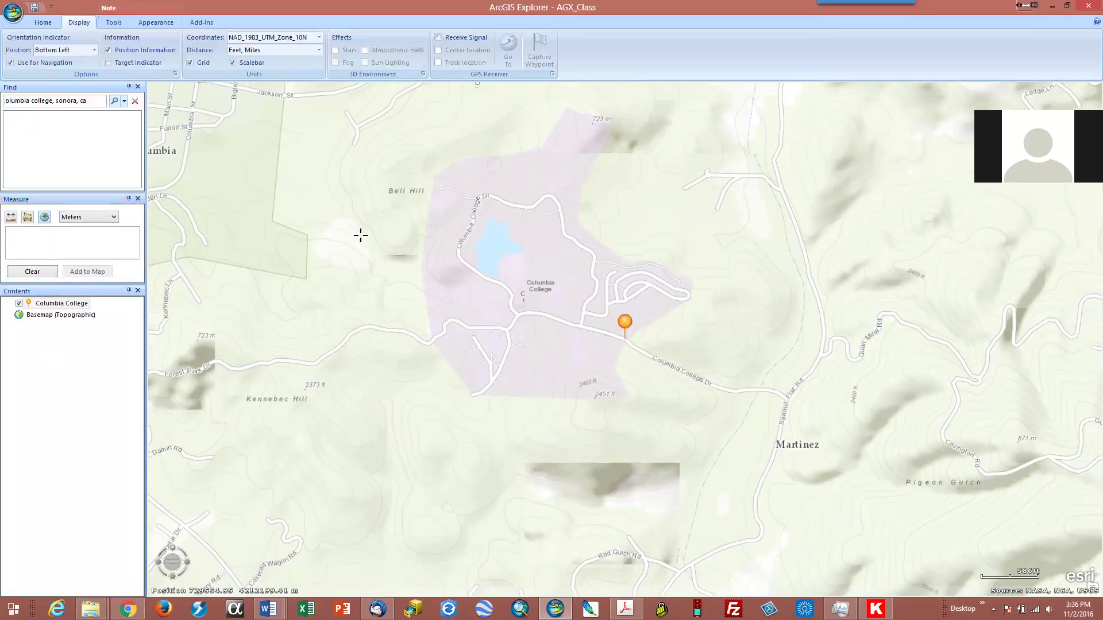
pyautogui.click(488, 243)
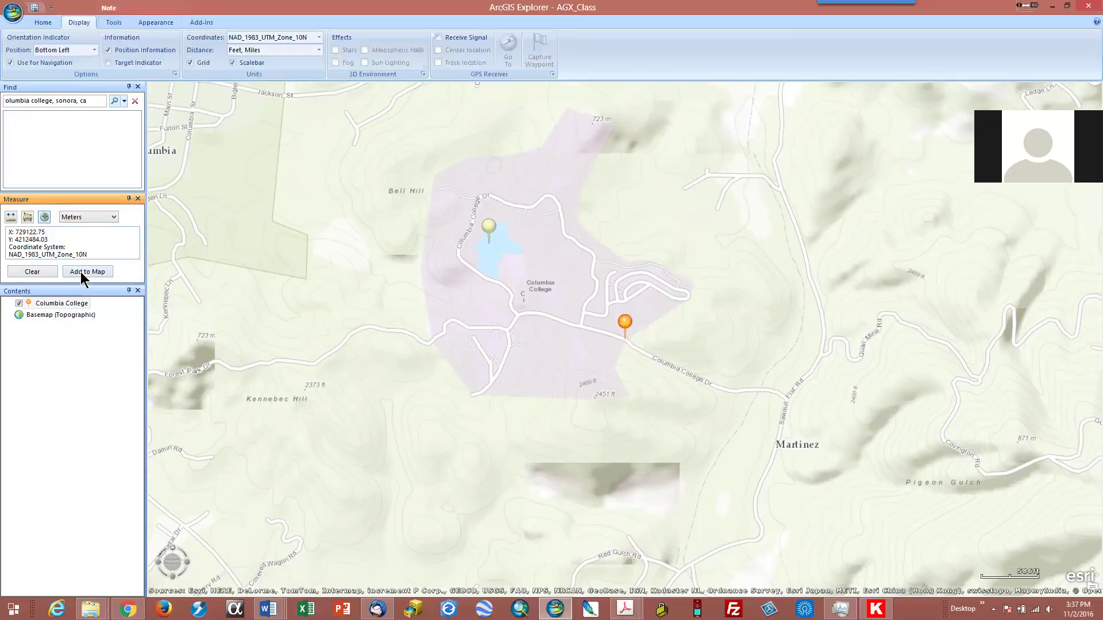
pyautogui.click(81, 271)
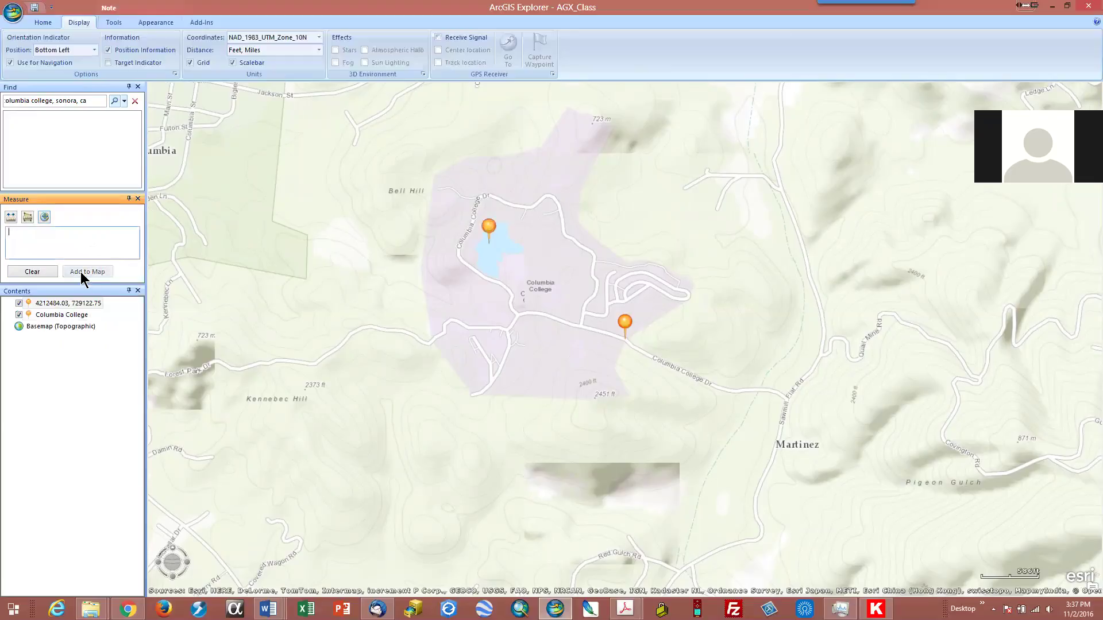
pyautogui.rightClick(54, 305)
pyautogui.click(93, 444)
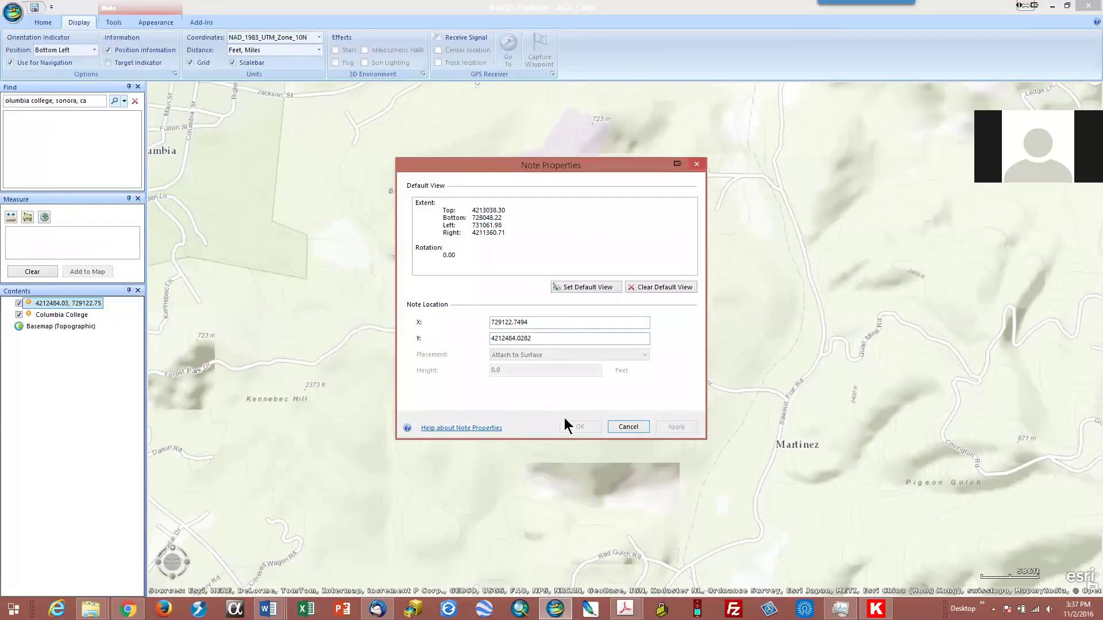
pyautogui.click(628, 426)
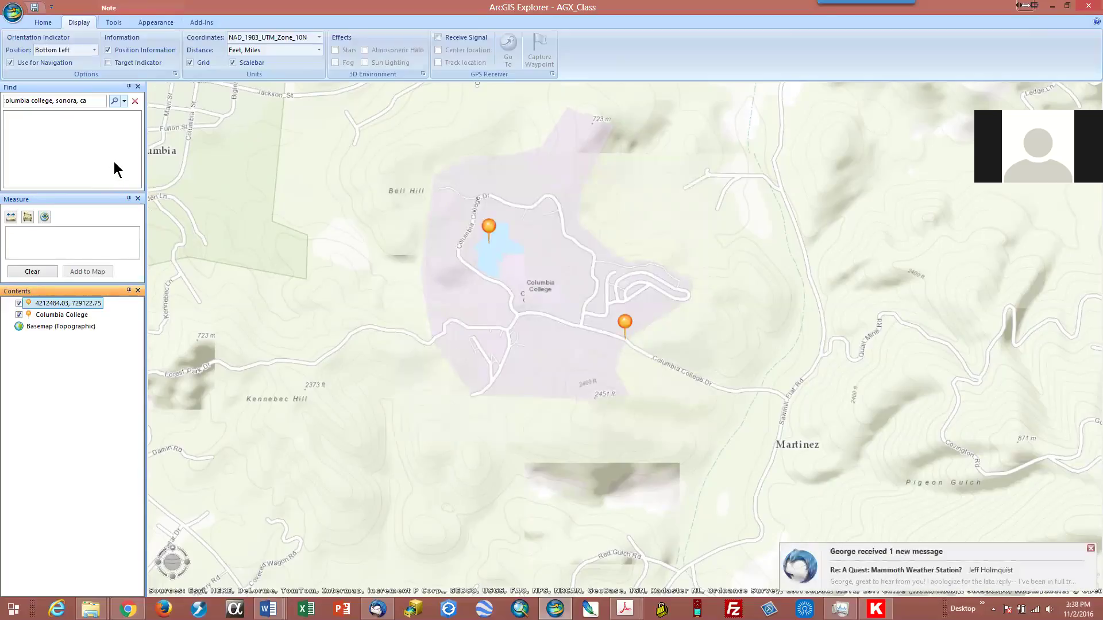
# - Dismiss the mail notification and set the coordinate readout to NAD1927UTMZone10N
pyautogui.click(1089, 549)
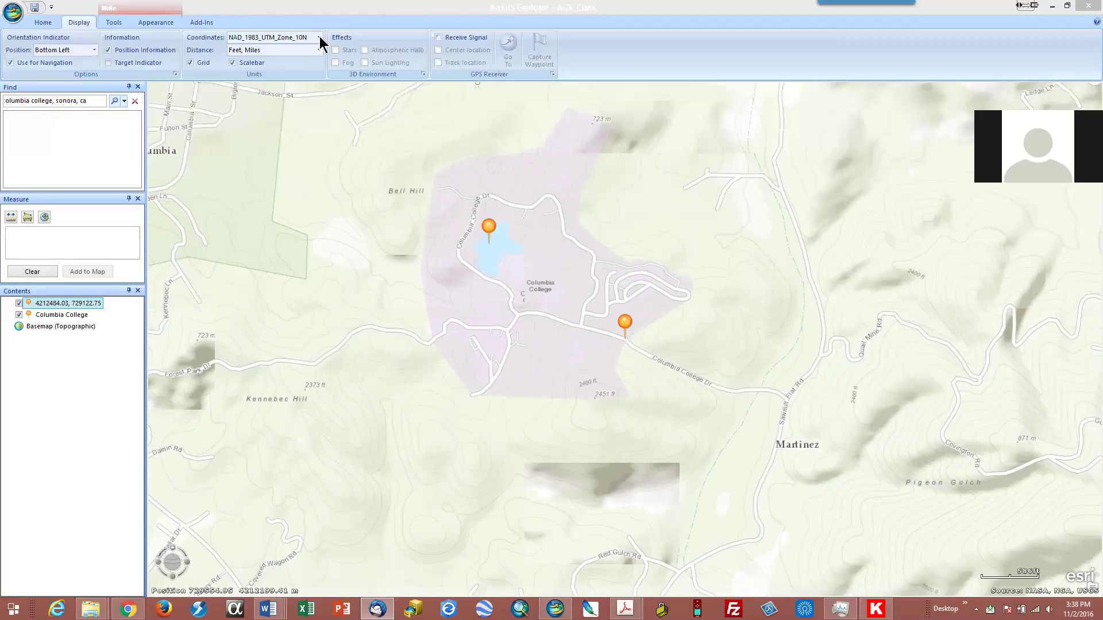
pyautogui.click(319, 38)
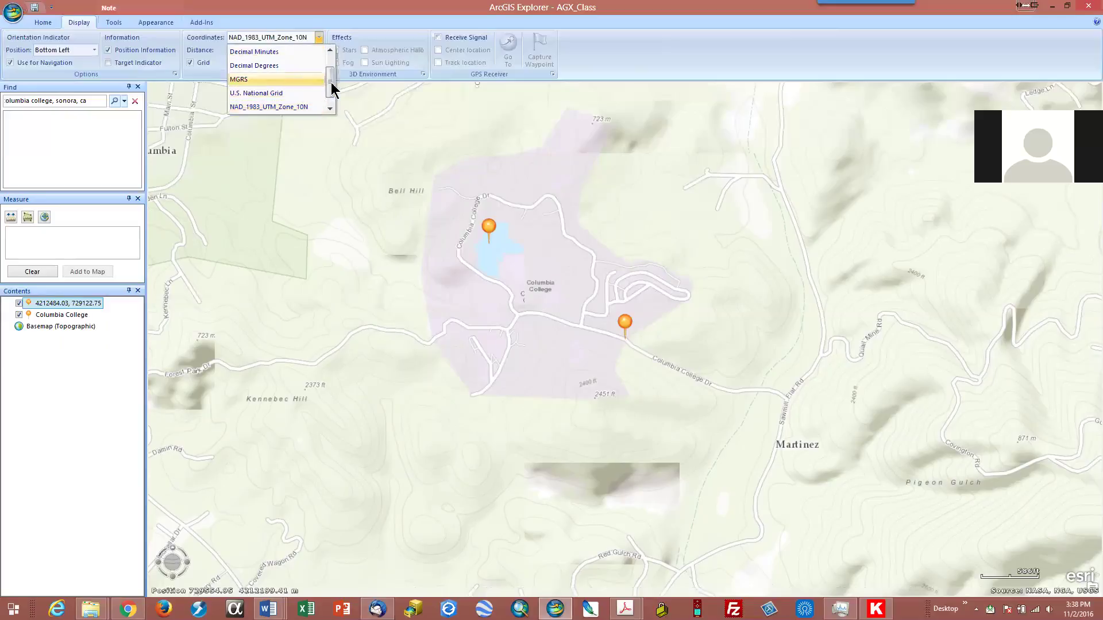
pyautogui.moveTo(329, 93); pyautogui.dragTo(327, 103)
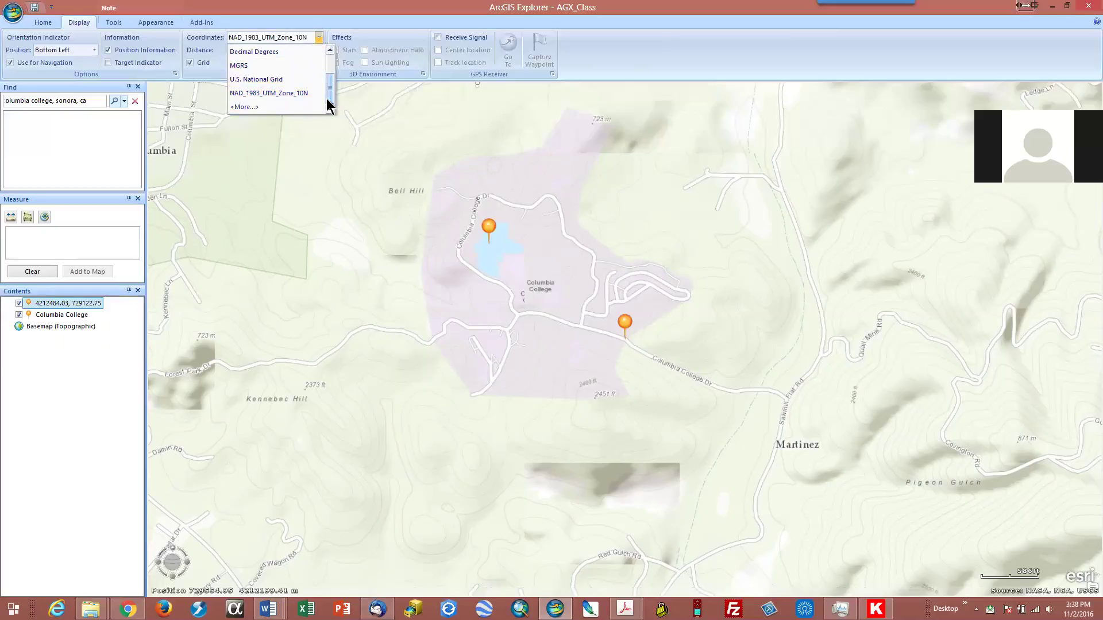
pyautogui.click(250, 108)
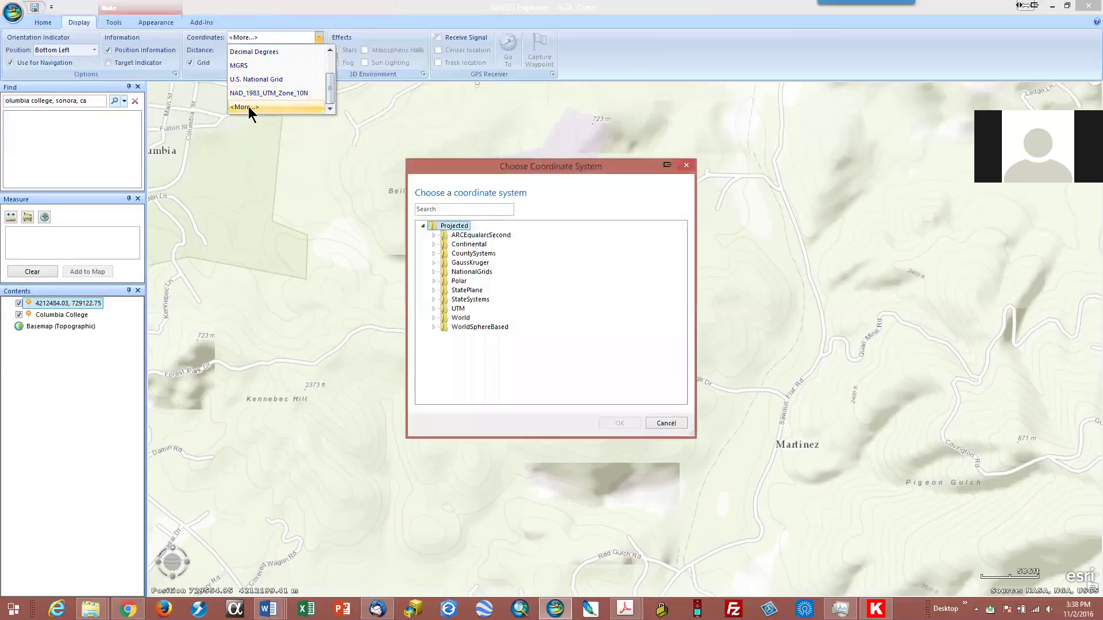
pyautogui.click(433, 309)
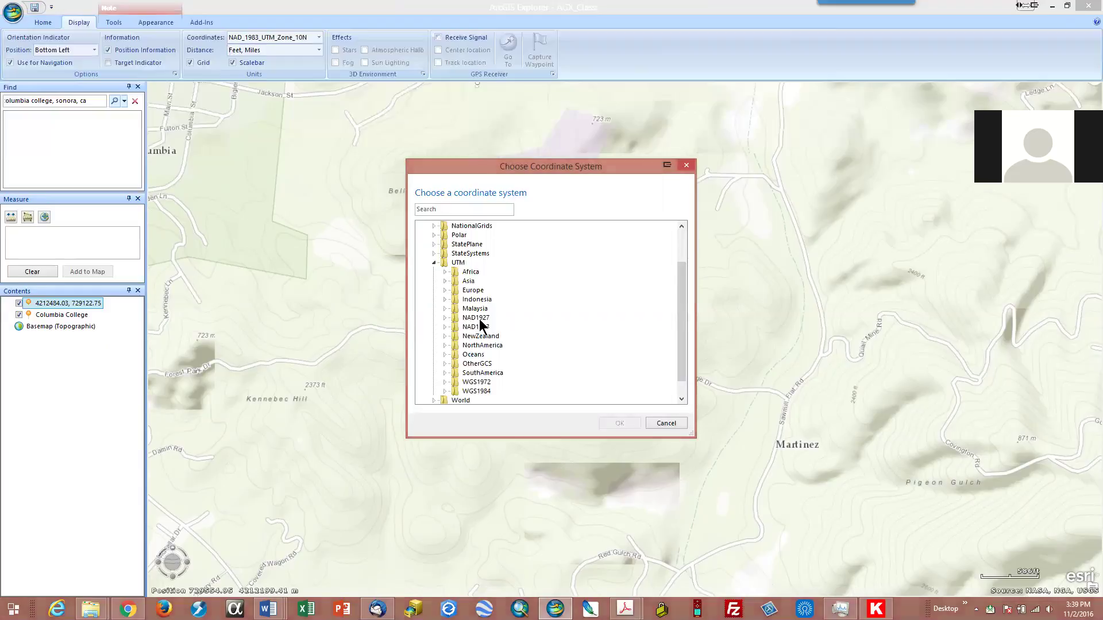
pyautogui.click(445, 318)
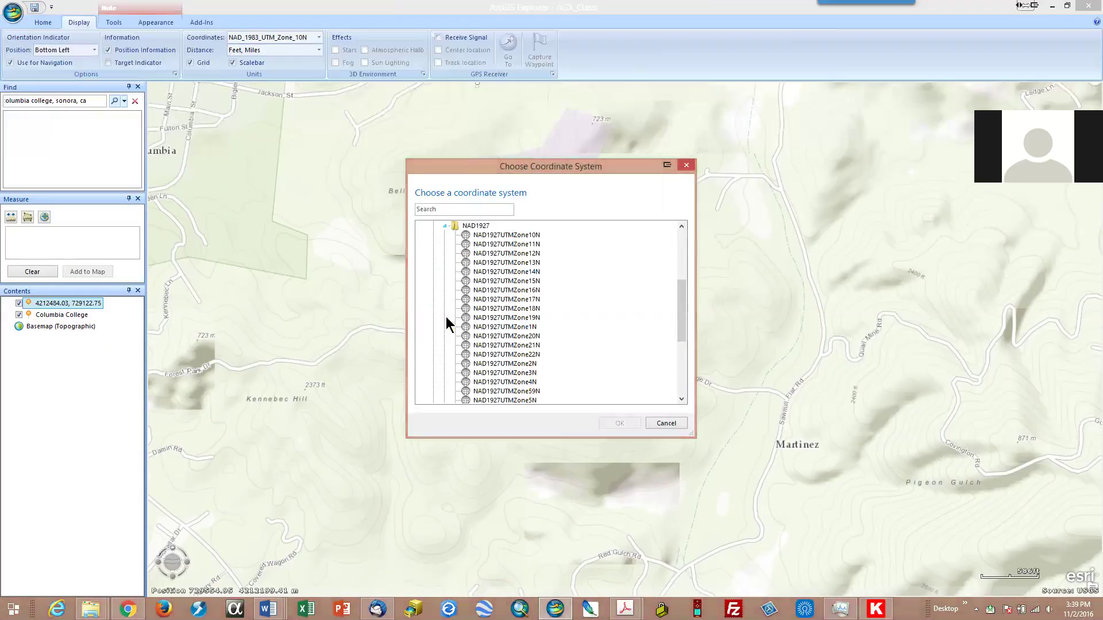
pyautogui.click(470, 235)
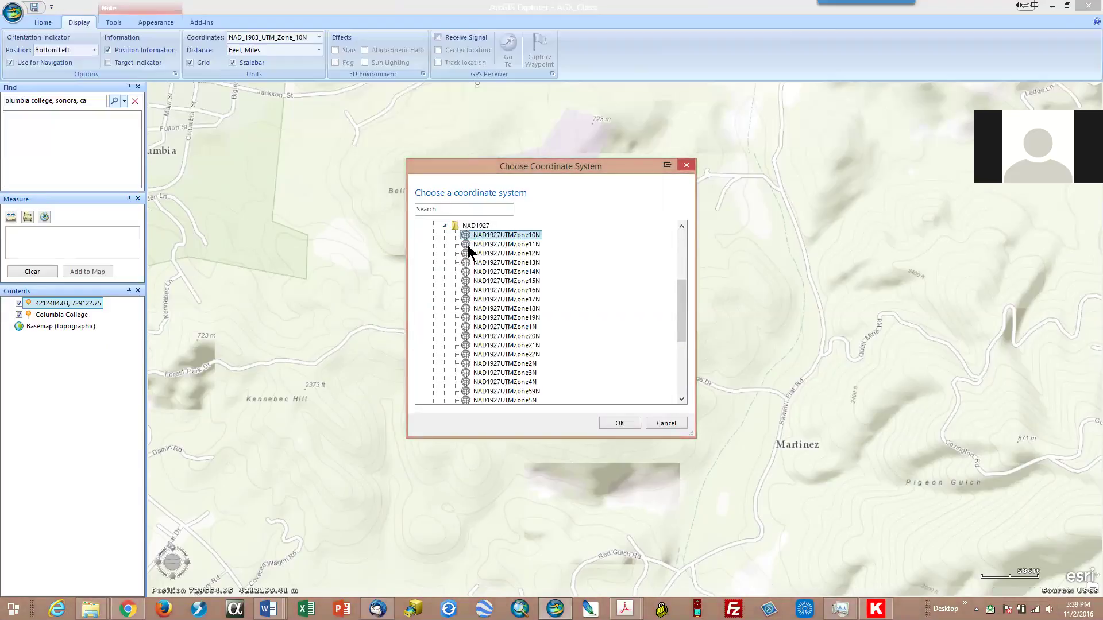
pyautogui.click(618, 424)
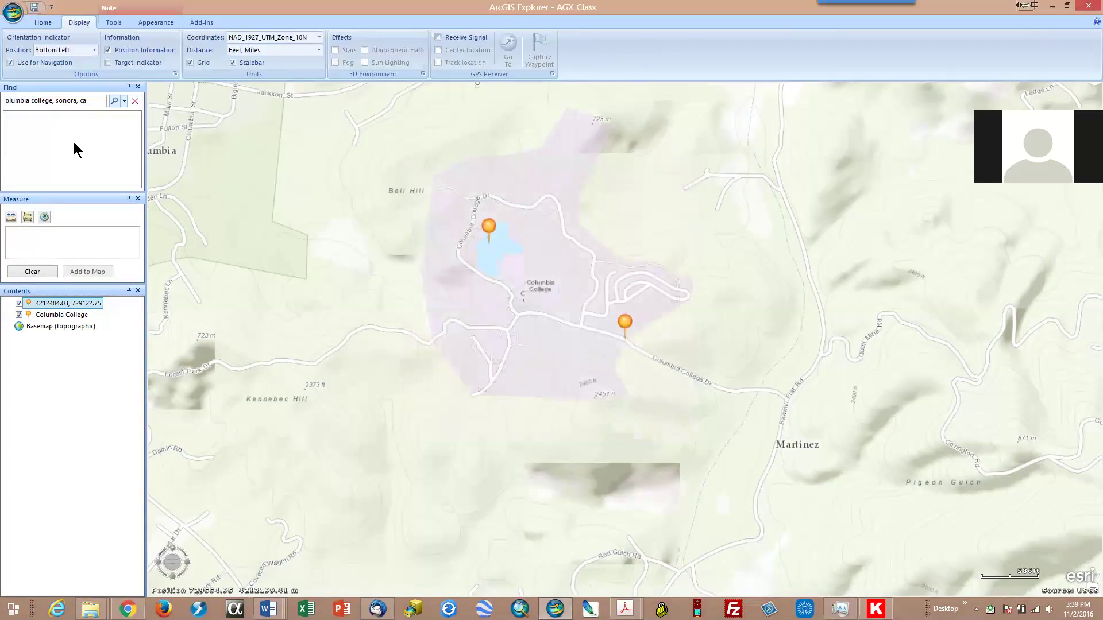
# - Keep the coordinate note's name, then search Find for 4212484.03, 729122.75
pyautogui.click(55, 304)
pyautogui.hotkey('ctrl', 'c')
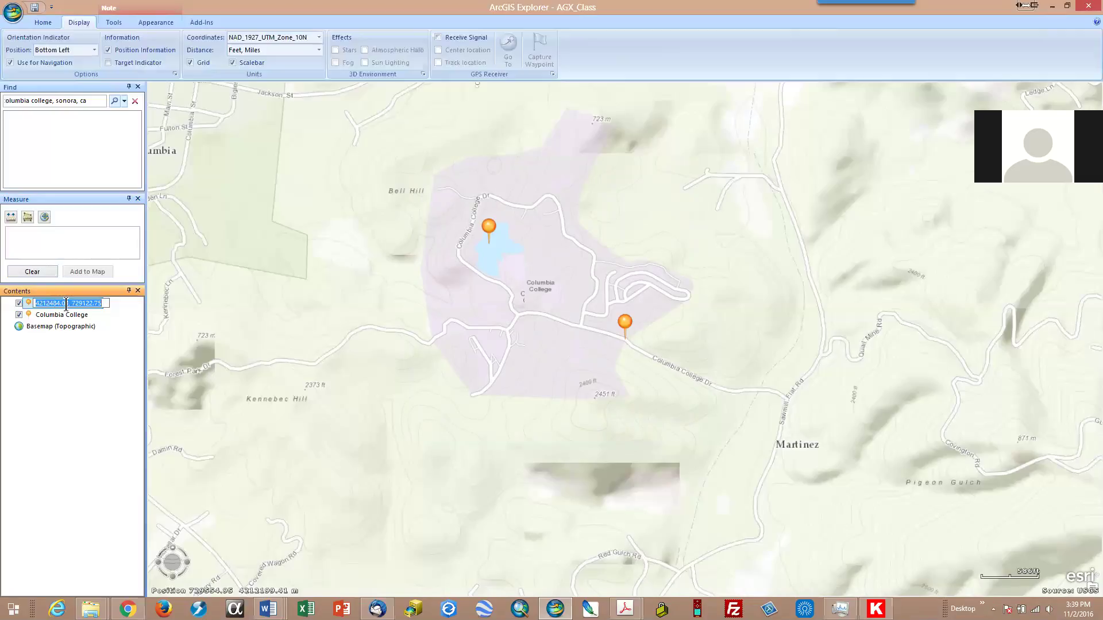
pyautogui.click(110, 371)
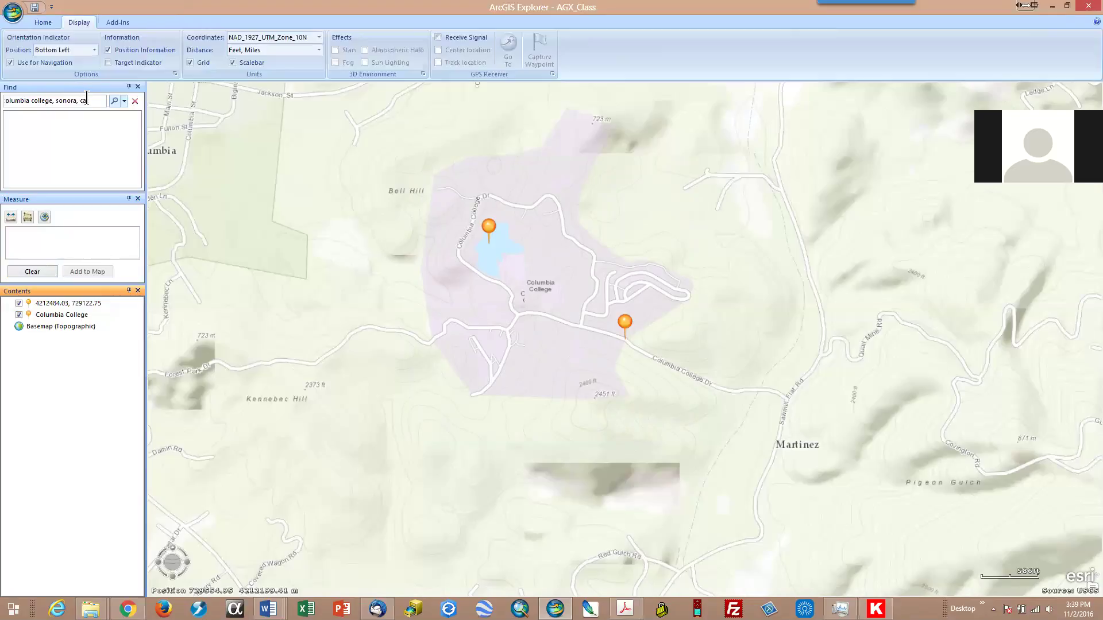
pyautogui.click(90, 100)
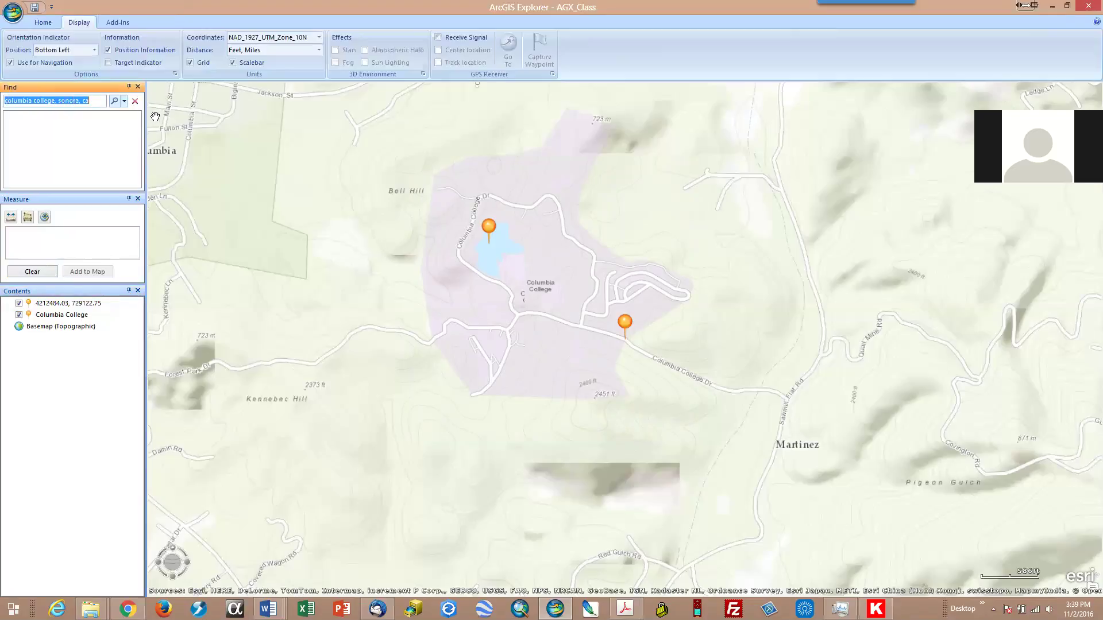
pyautogui.hotkey('ctrl', 'v')
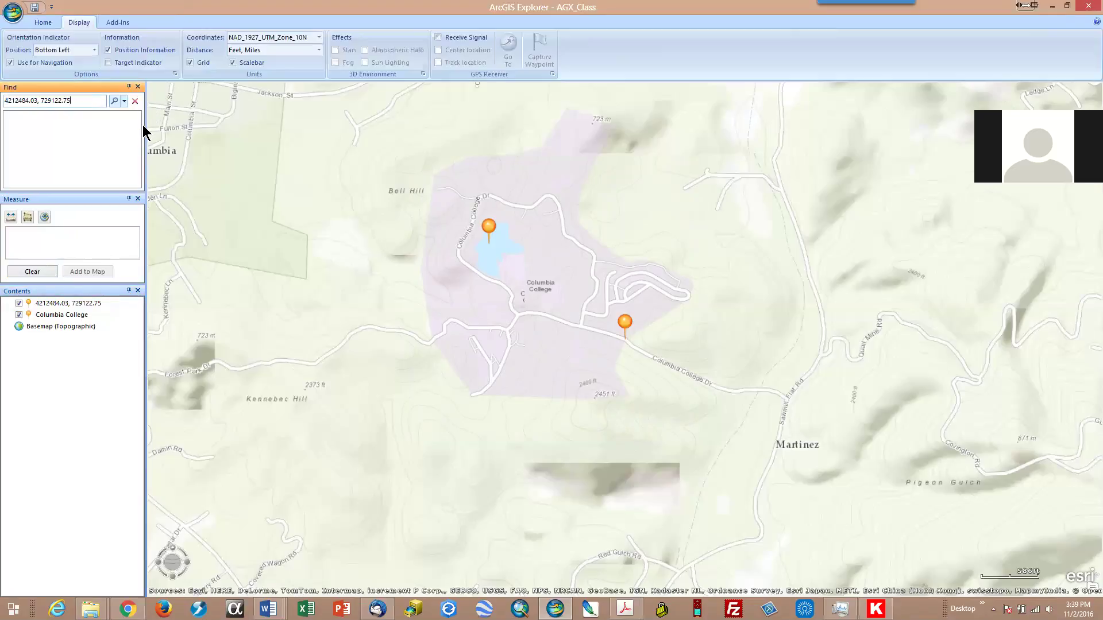
pyautogui.press('Return')
pyautogui.hotkey('ctrl', 'c')
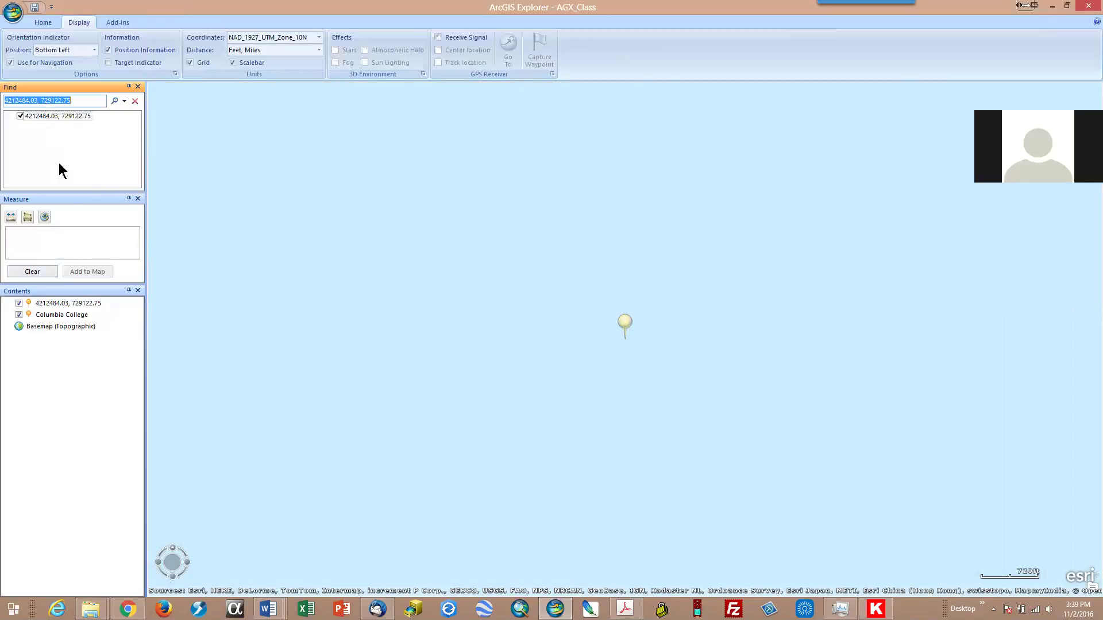
pyautogui.rightClick(54, 305)
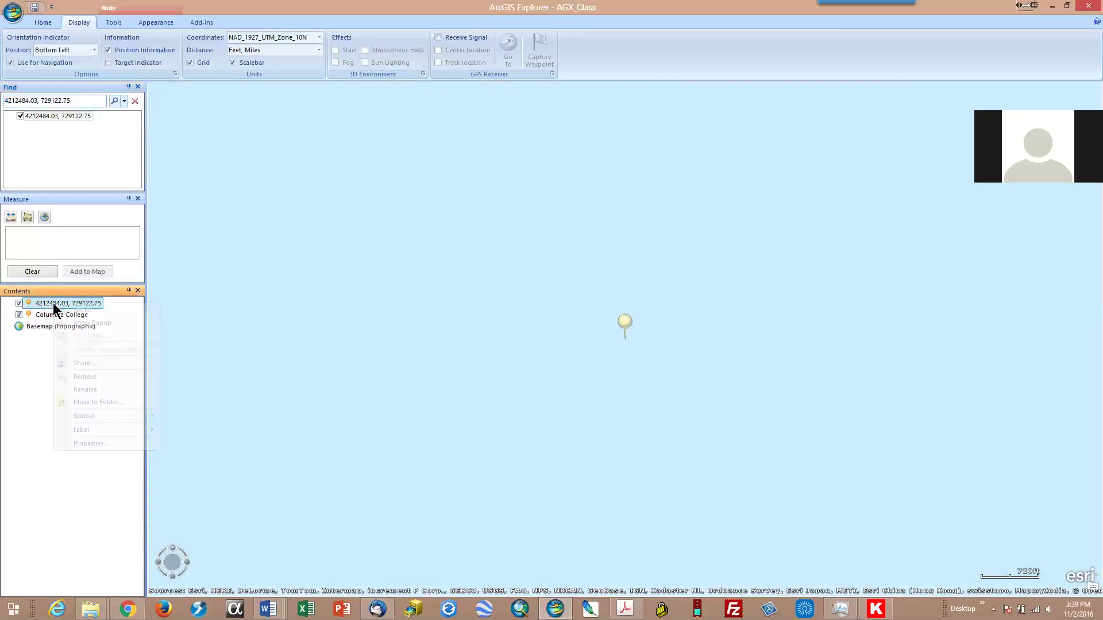
pyautogui.click(96, 443)
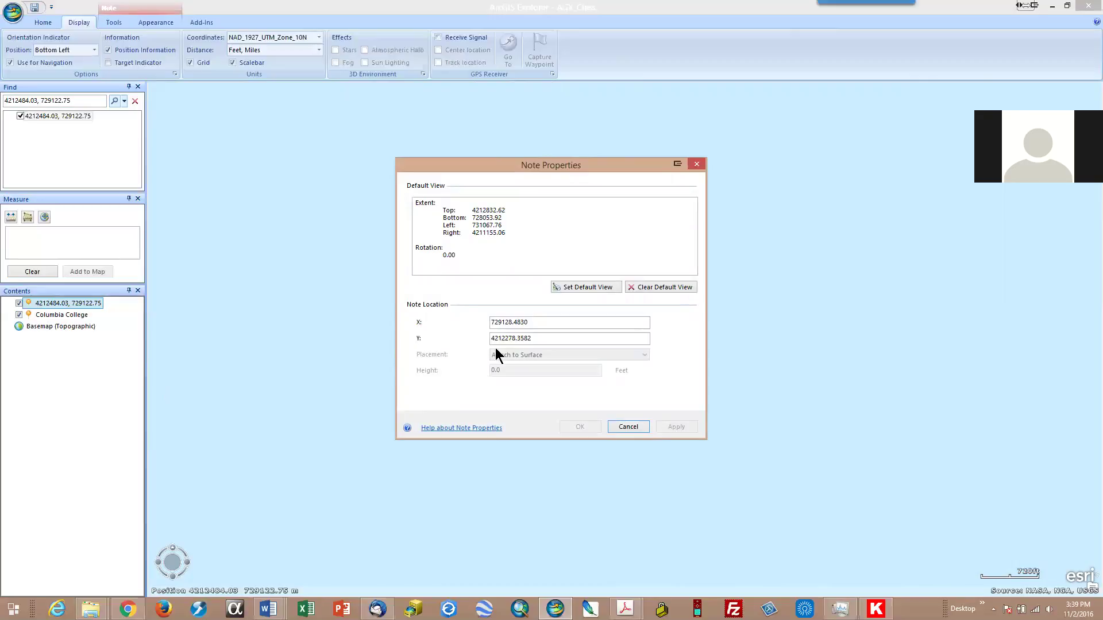
pyautogui.click(626, 426)
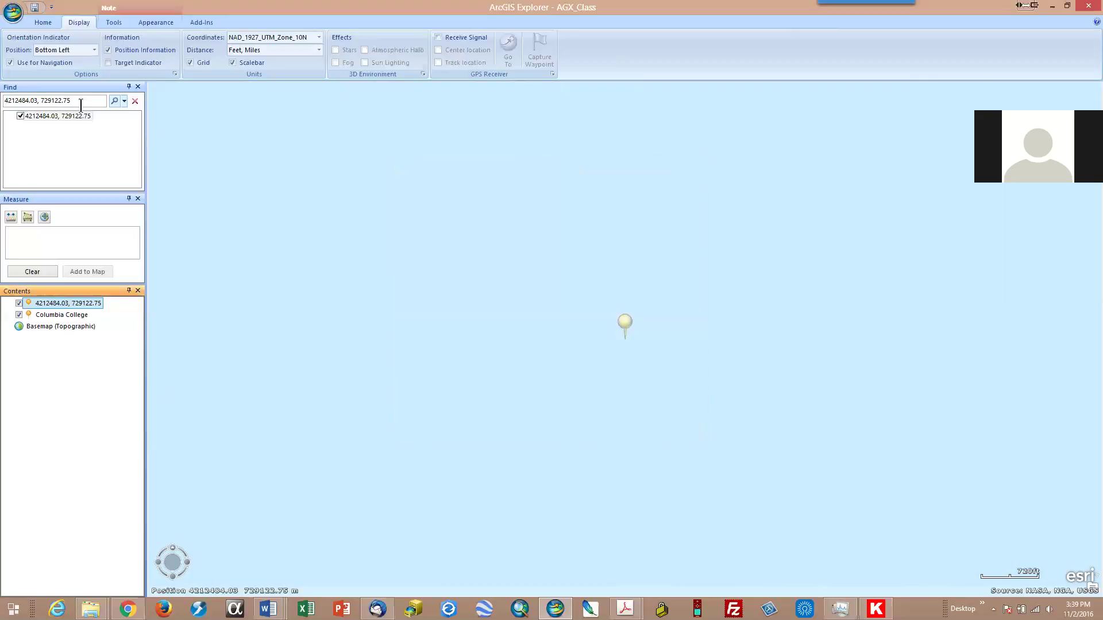
# - Reorder the Find search to 729122.75, 4212484.03 and run it
pyautogui.doubleClick(39, 101)
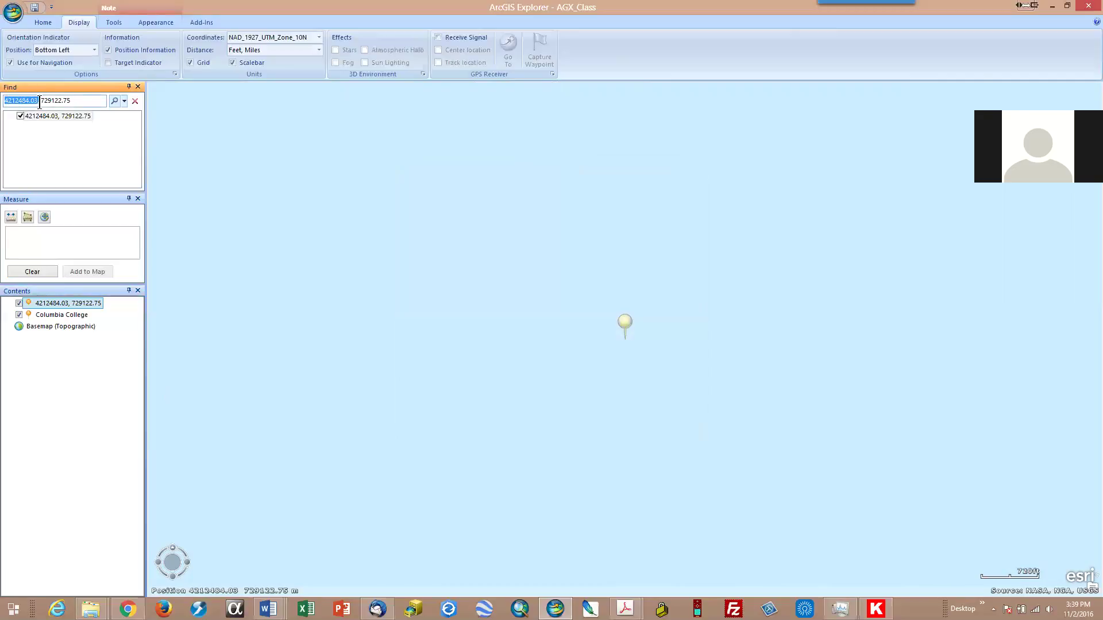
pyautogui.press('BackSpace')
pyautogui.press('BackSpace')
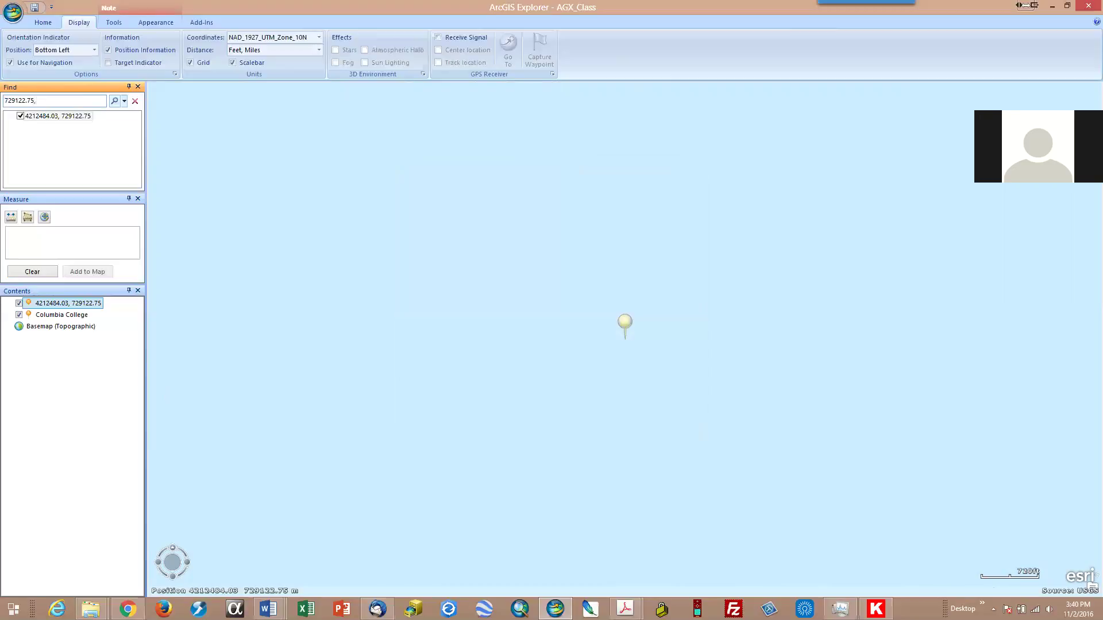
pyautogui.hotkey('ctrl', 'v')
pyautogui.moveTo(72, 101); pyautogui.dragTo(130, 105)
pyautogui.press('Delete')
pyautogui.press('Return')
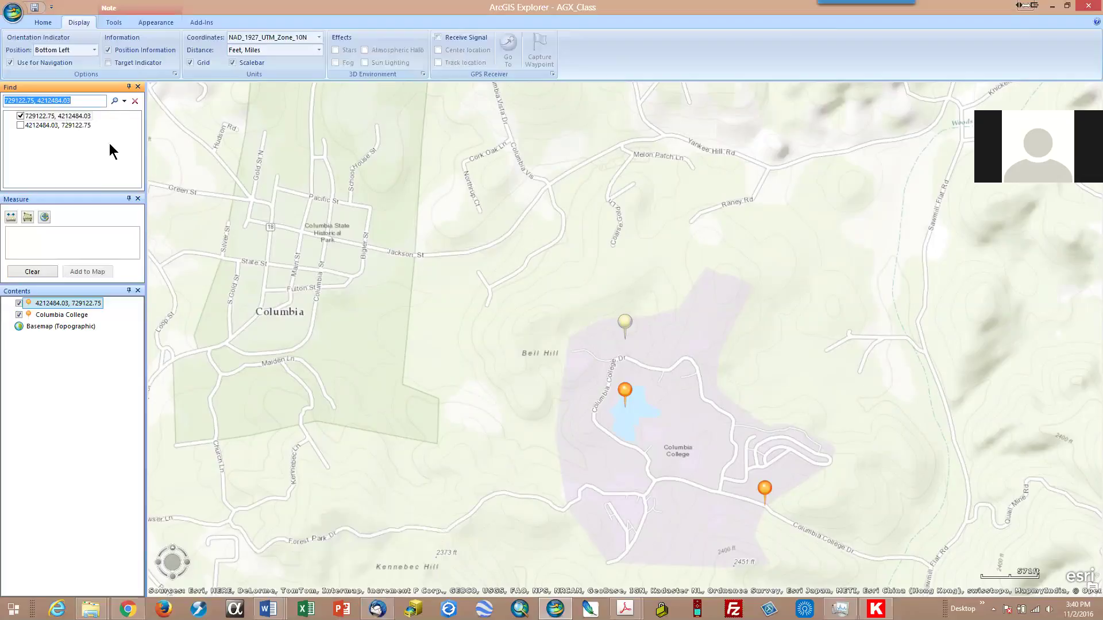
# - Set the Measure tool to distance with Feet as the unit
pyautogui.click(28, 218)
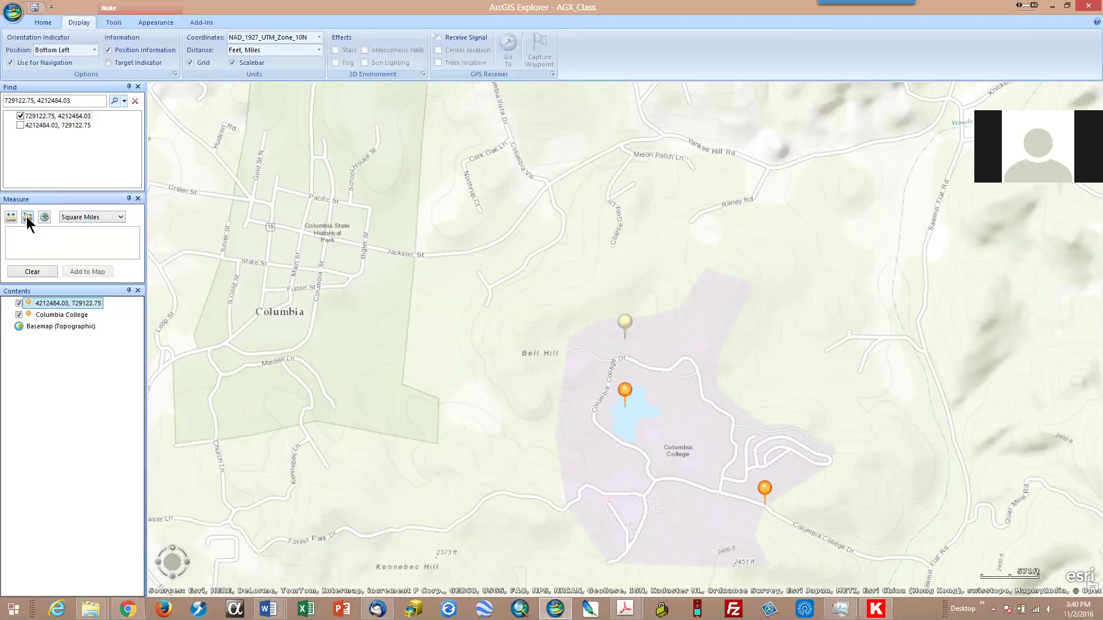
pyautogui.click(12, 217)
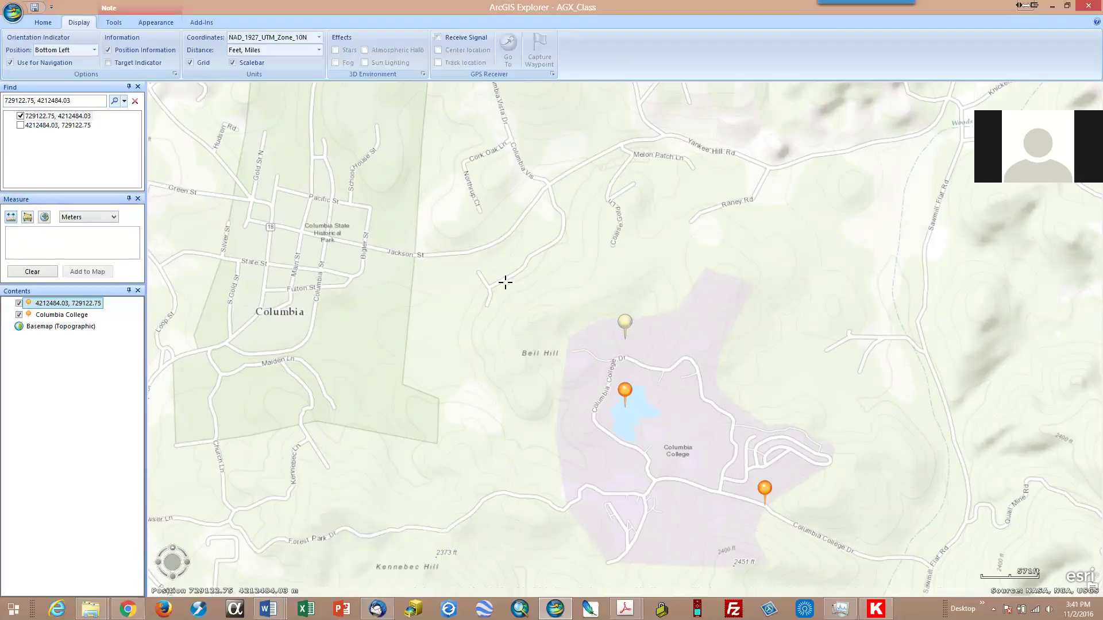
pyautogui.click(113, 217)
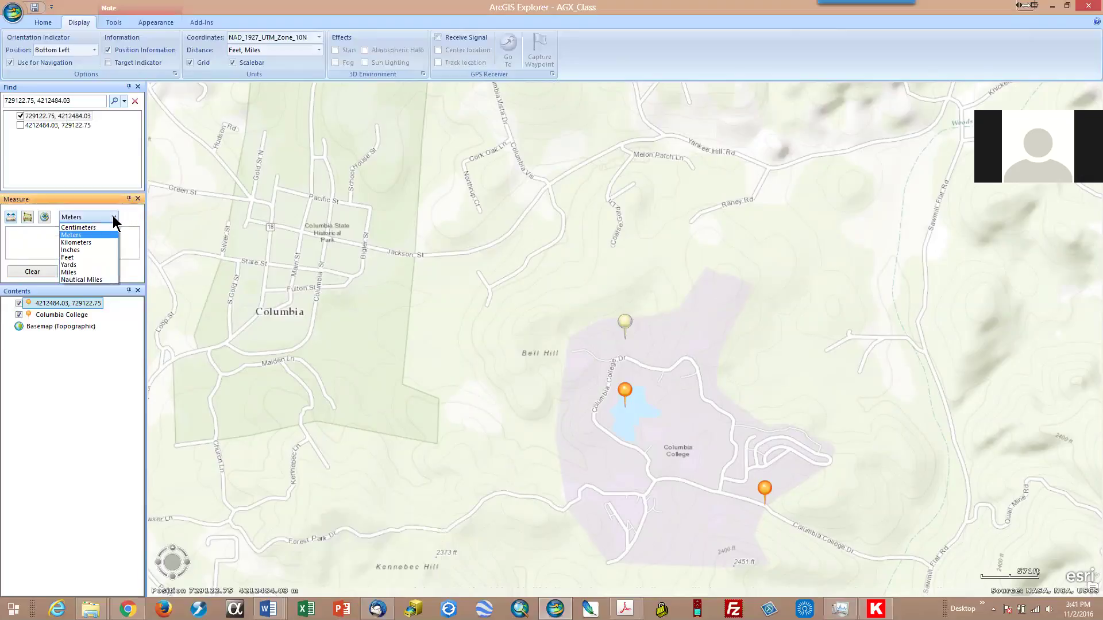
pyautogui.click(96, 258)
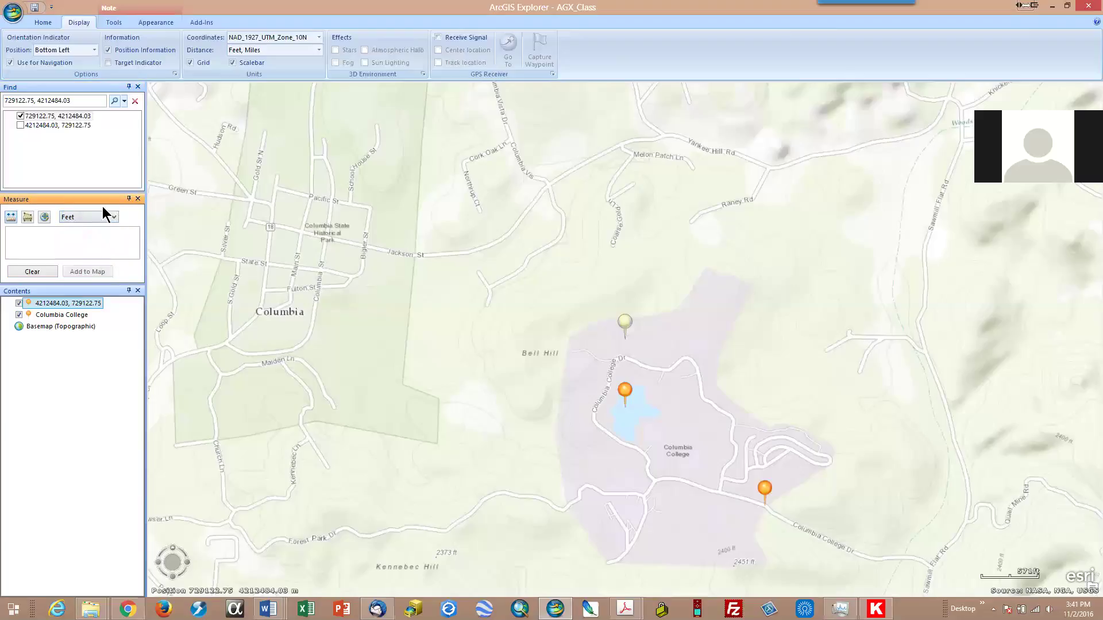
# - Trace a path from the pale pin past the lower orange pin to Bell Hill, totaling 6208.129 feet
pyautogui.click(9, 218)
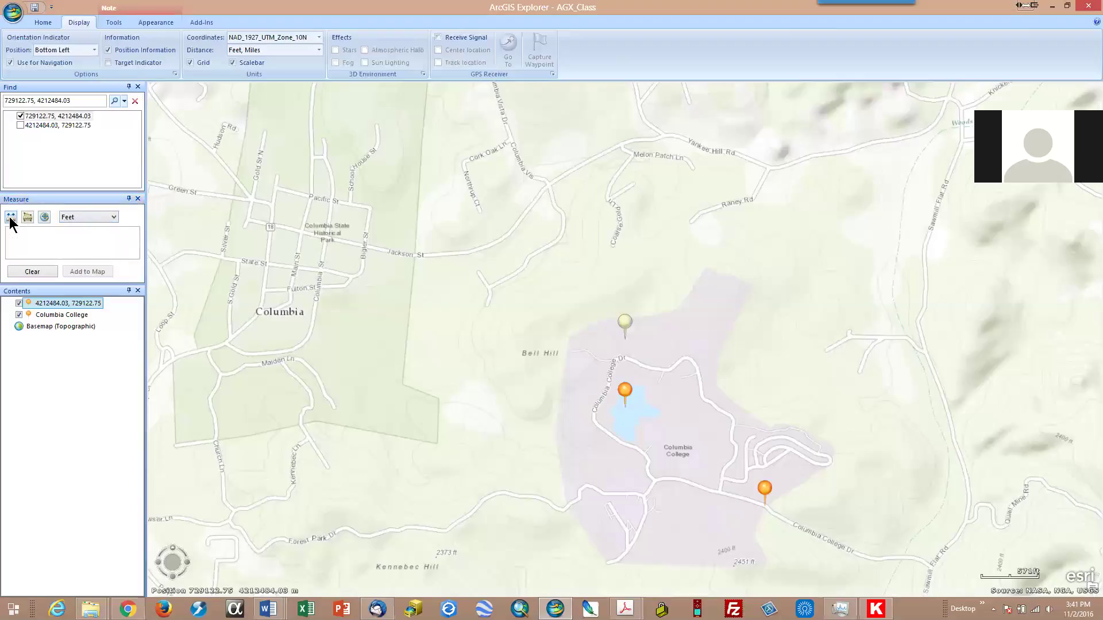
pyautogui.click(626, 339)
pyautogui.doubleClick(761, 504)
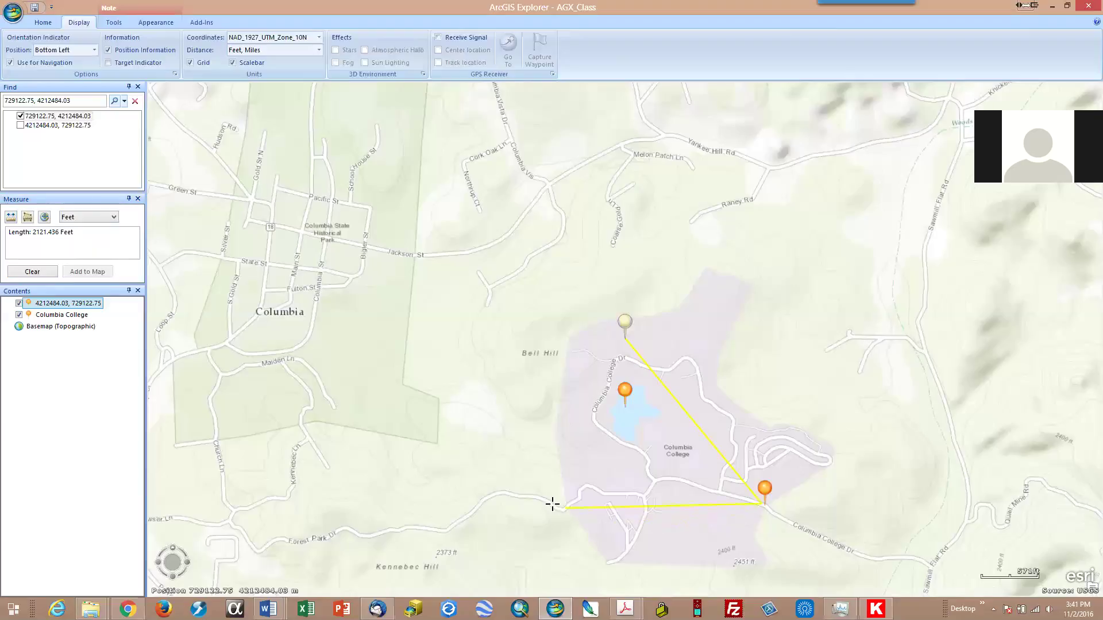
pyautogui.click(532, 497)
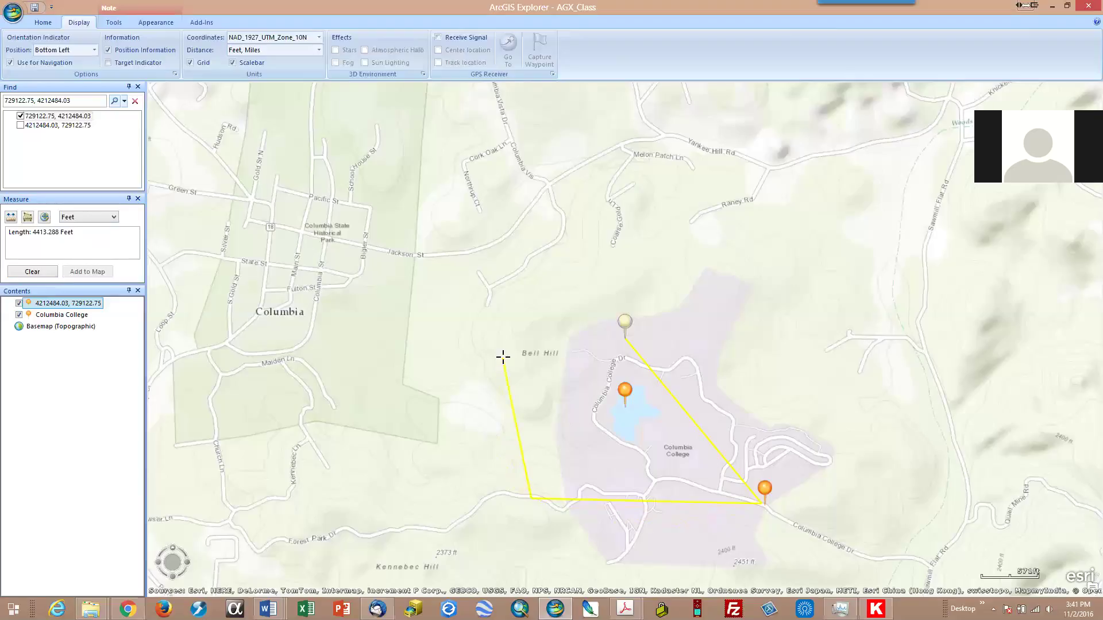
pyautogui.doubleClick(514, 320)
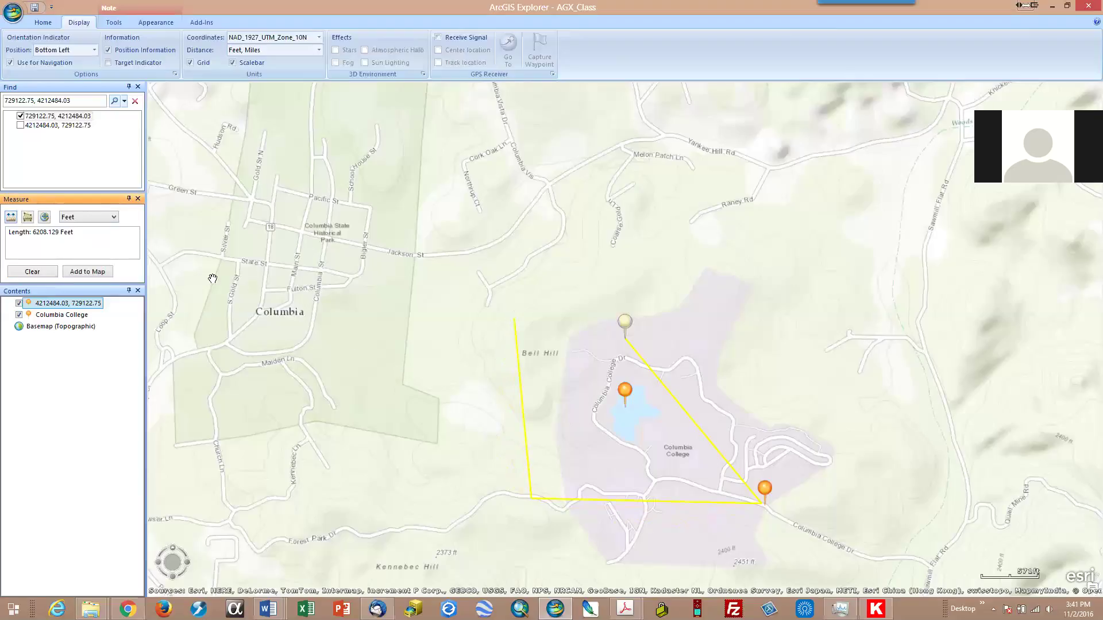
# - Switch to area in Square Meters and outline the campus's northern and eastern boundary
pyautogui.click(27, 216)
pyautogui.click(121, 217)
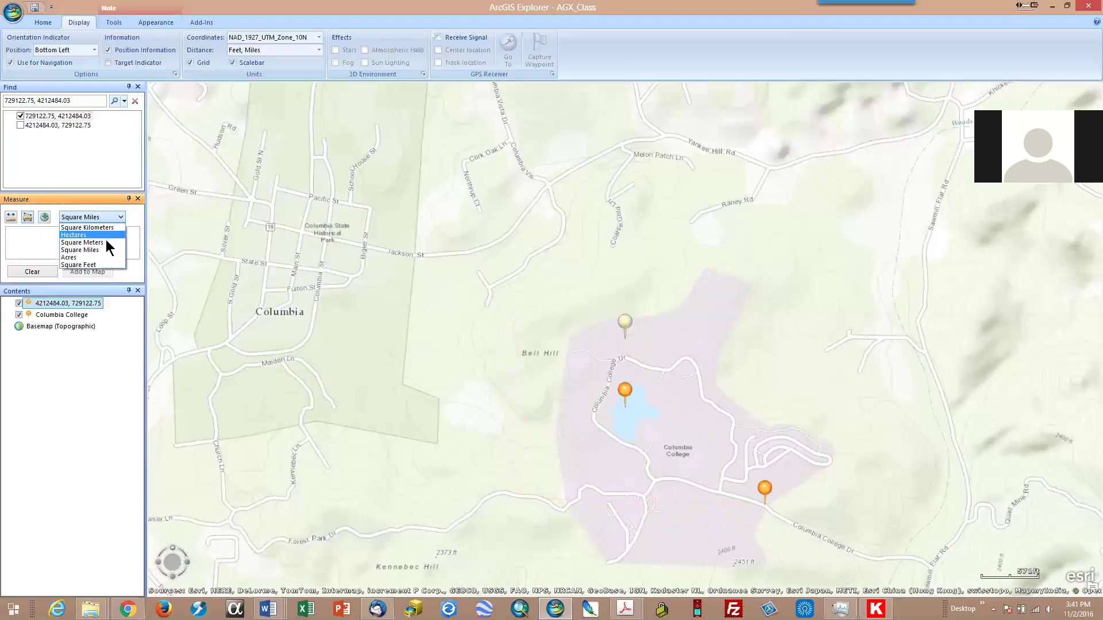
pyautogui.click(105, 243)
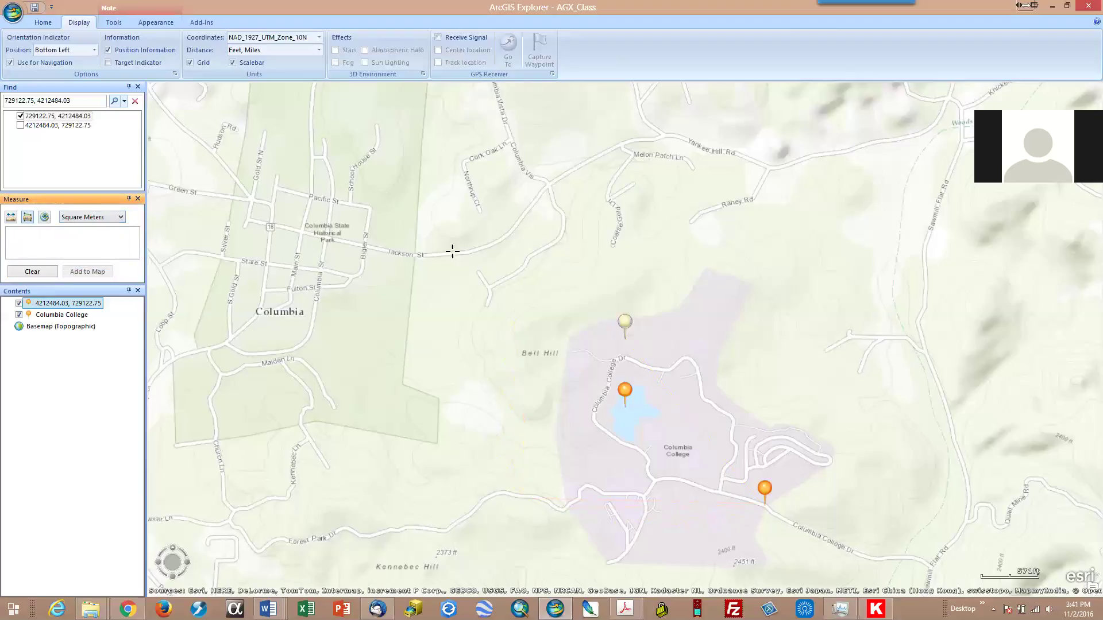
pyautogui.click(567, 337)
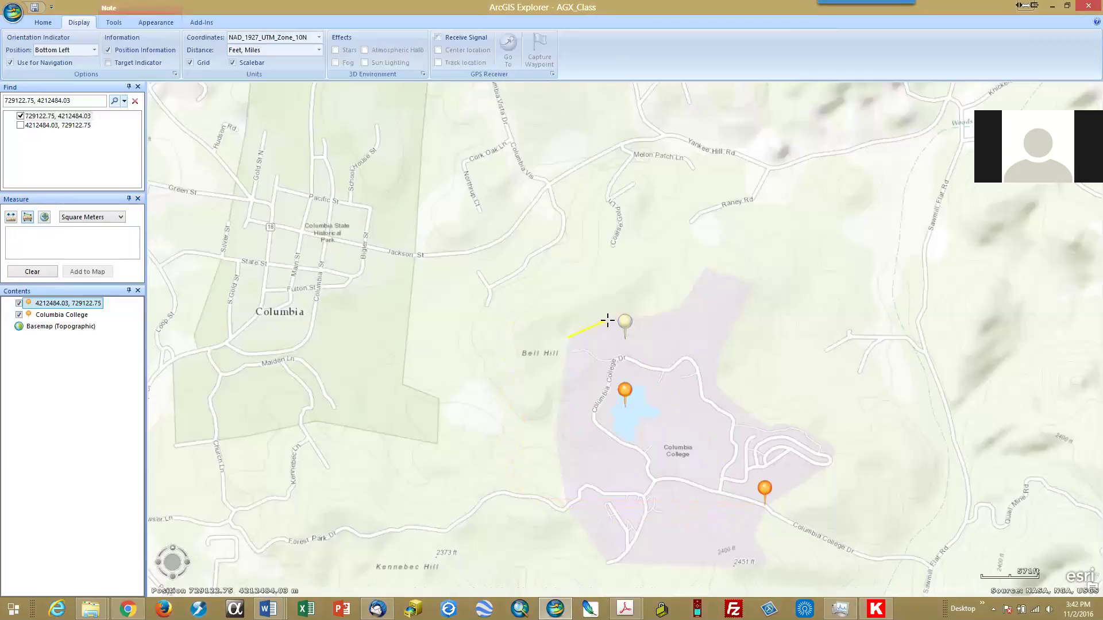
pyautogui.click(607, 320)
pyautogui.click(678, 311)
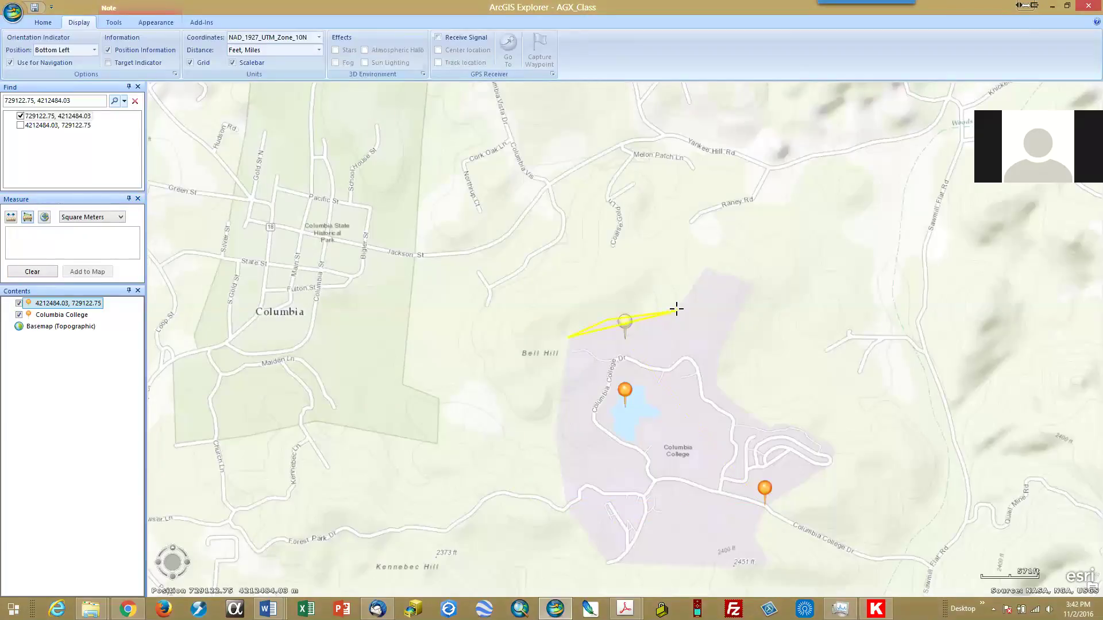
pyautogui.click(707, 268)
pyautogui.click(756, 286)
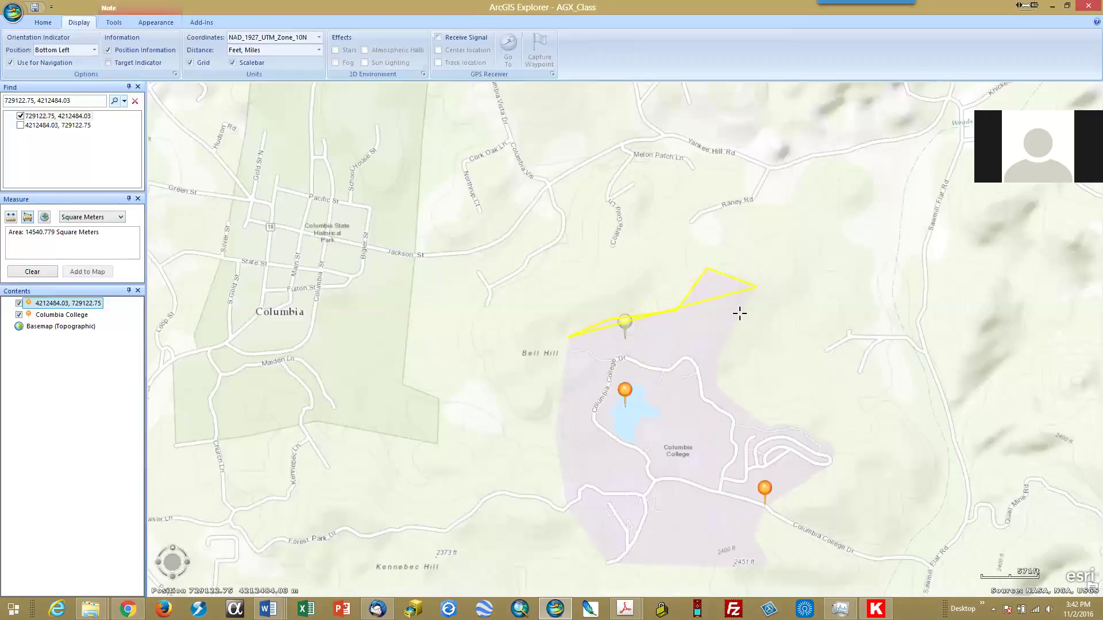
pyautogui.click(718, 366)
pyautogui.click(716, 384)
pyautogui.click(732, 402)
# - Continue the outline around the east tip, south and west edges, closing it at 468569.454 square meters
pyautogui.click(772, 423)
pyautogui.click(787, 428)
pyautogui.click(808, 439)
pyautogui.click(830, 446)
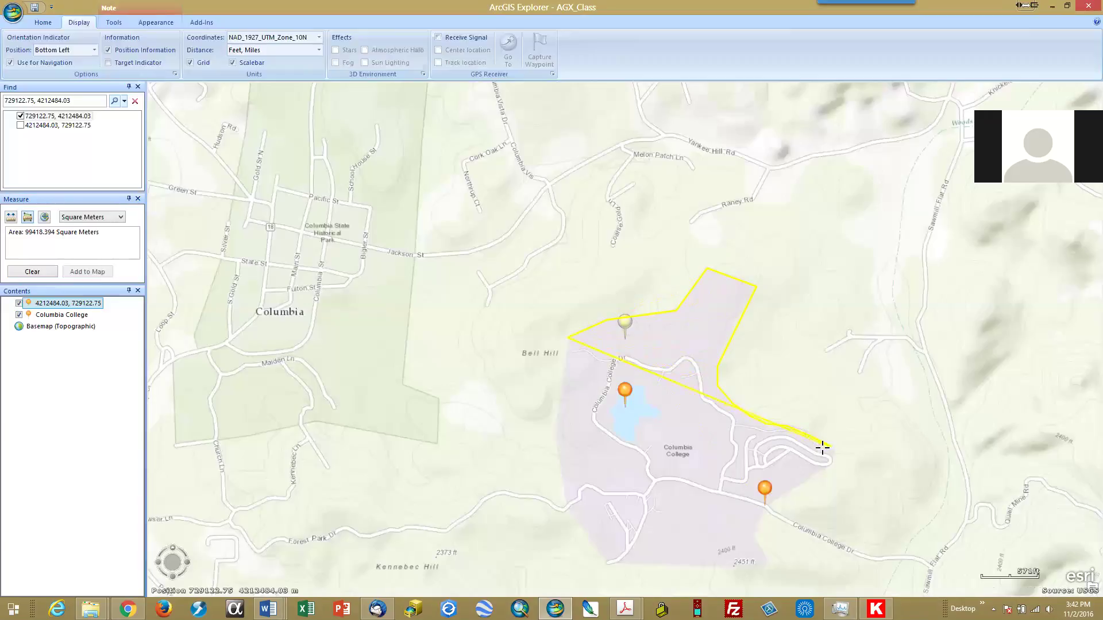
pyautogui.click(820, 477)
pyautogui.click(765, 508)
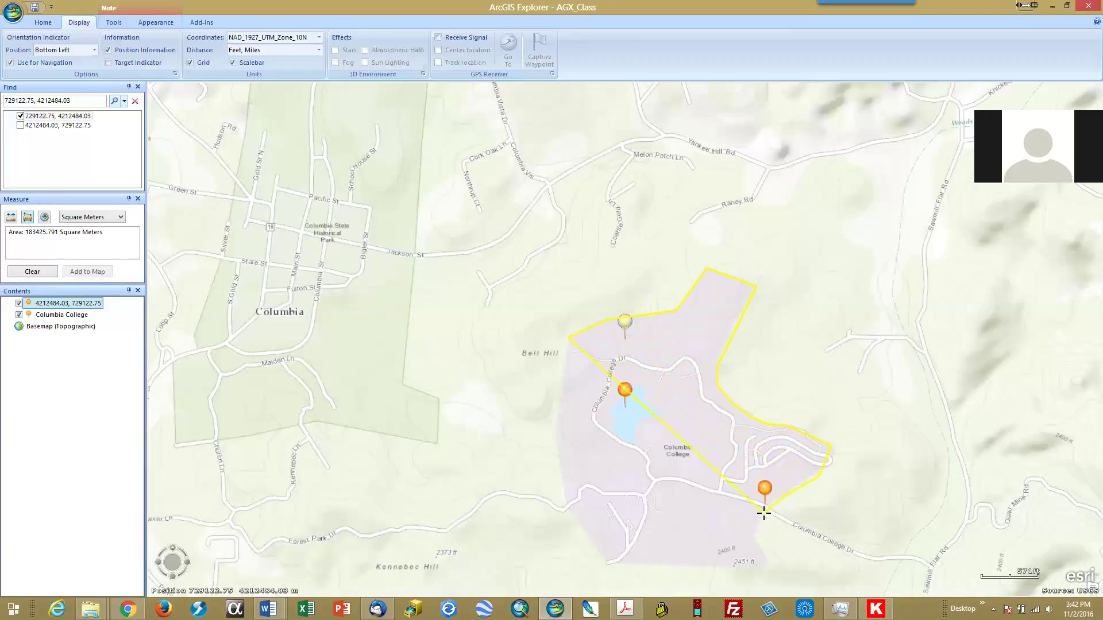
pyautogui.click(765, 562)
pyautogui.click(603, 564)
pyautogui.click(565, 509)
pyautogui.click(555, 429)
pyautogui.doubleClick(566, 342)
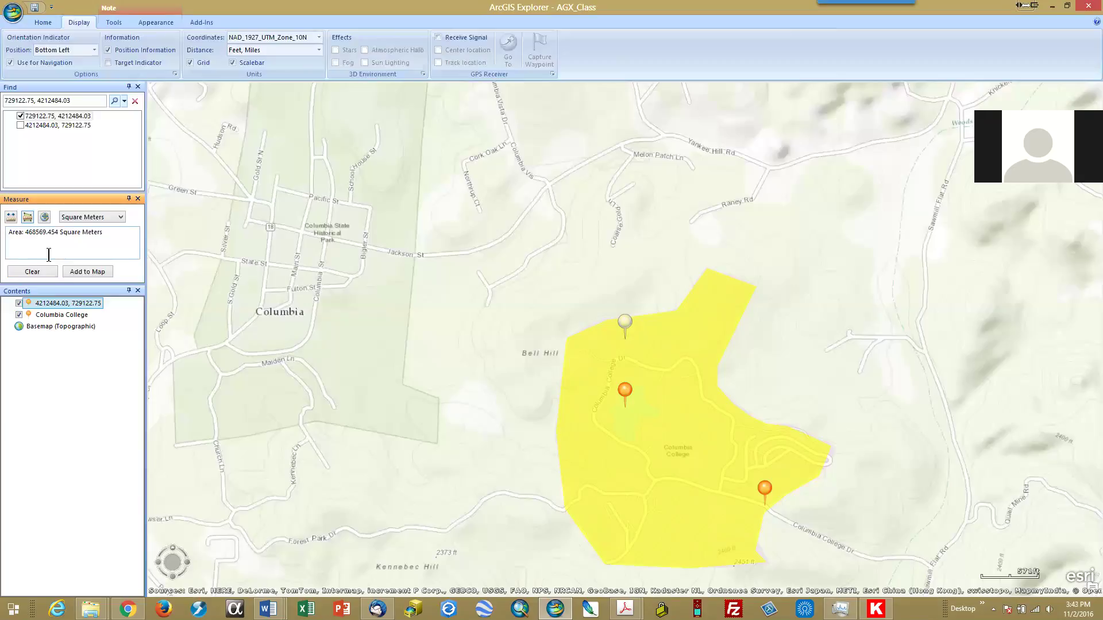
# - Show the campus area as 0.181 square miles, then bring up the Thunderbird inbox
pyautogui.click(121, 217)
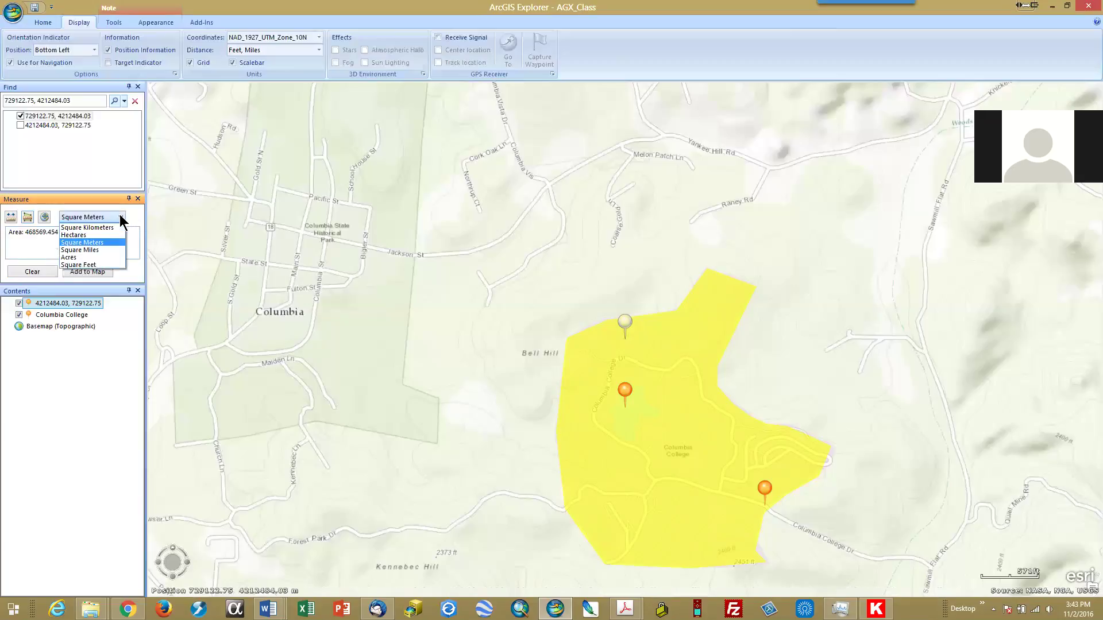
pyautogui.click(76, 248)
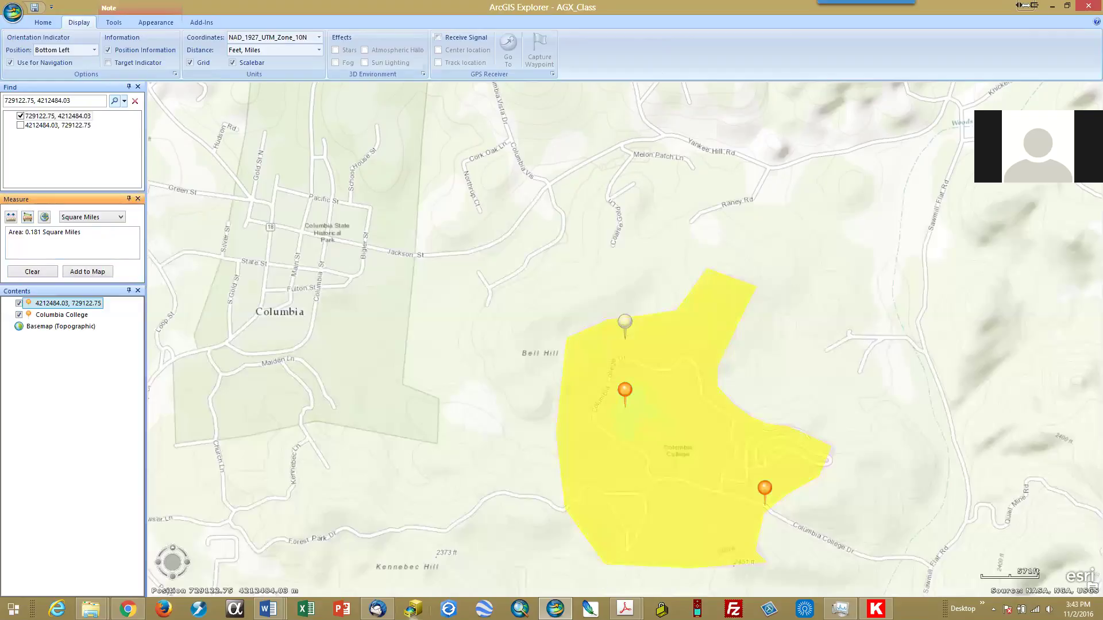
pyautogui.click(377, 608)
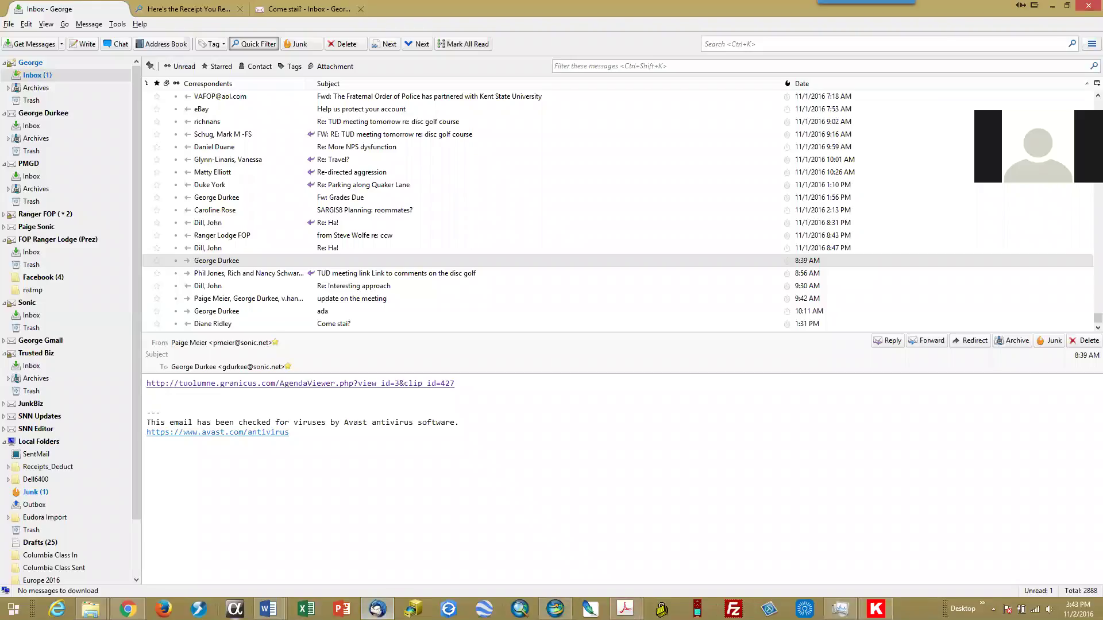
# - Bring the Word document 'Class Outline Week 2 and 3' forward at the Exercise on Coordinates questions
pyautogui.click(268, 608)
pyautogui.click(566, 561)
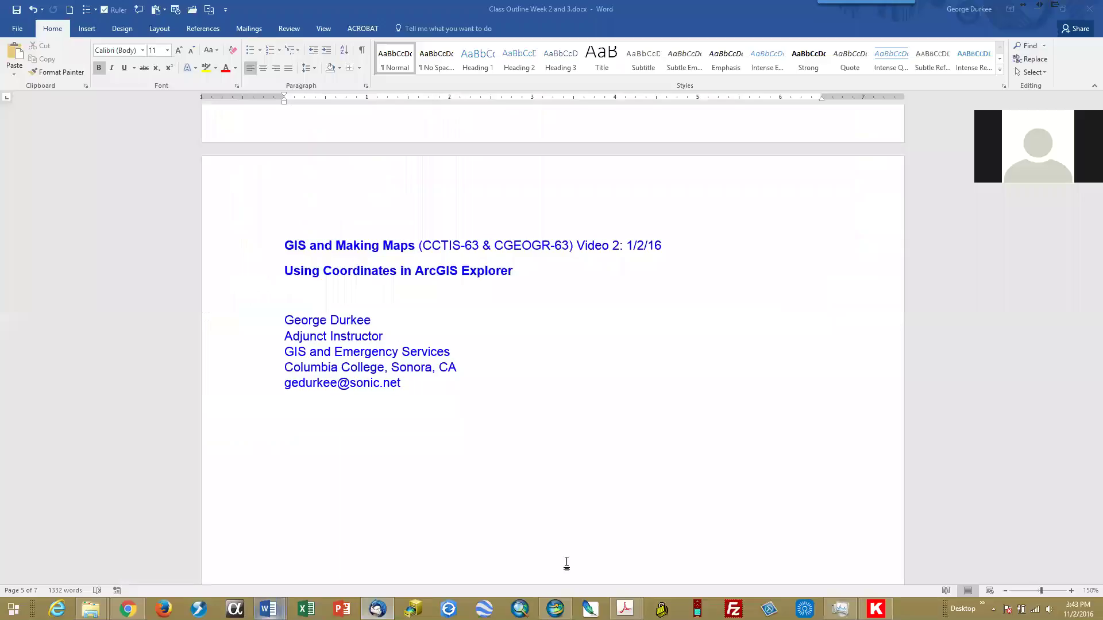
pyautogui.scroll(-10, 377, 406)
pyautogui.click(374, 408)
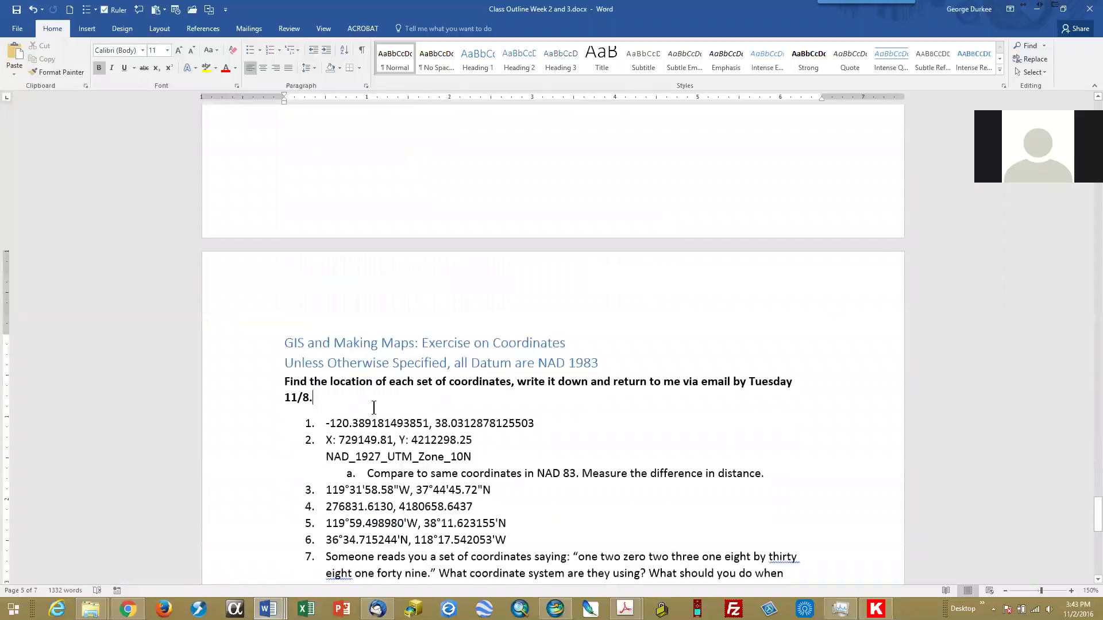
pyautogui.scroll(-3, 374, 407)
pyautogui.scroll(1, 373, 408)
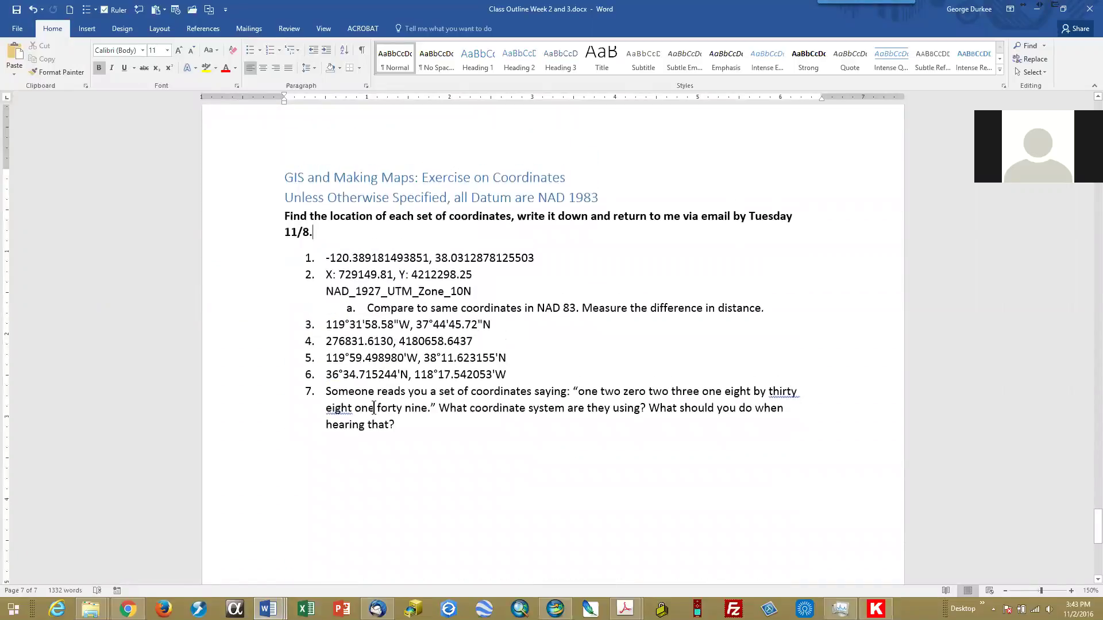